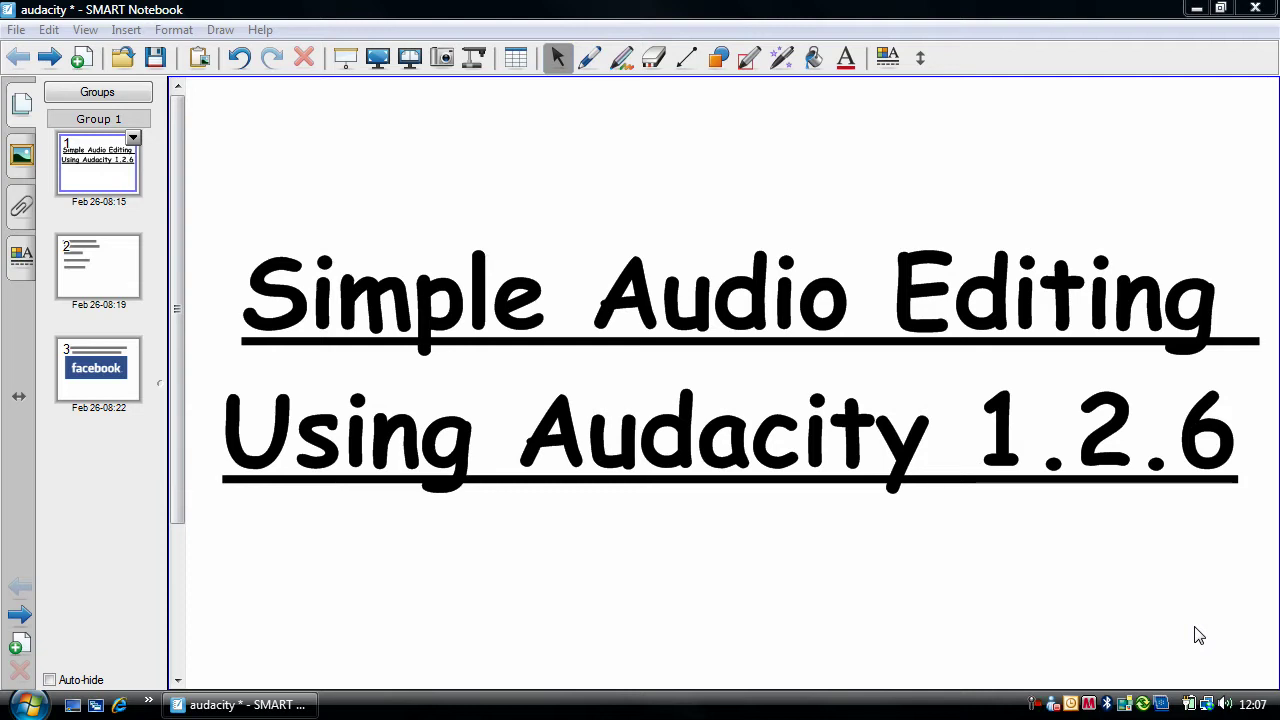
Step: Show page 2, the 'What we will cover' agenda slide, in SMART Notebook
{"action": "left_click", "coordinate": [82, 275]}
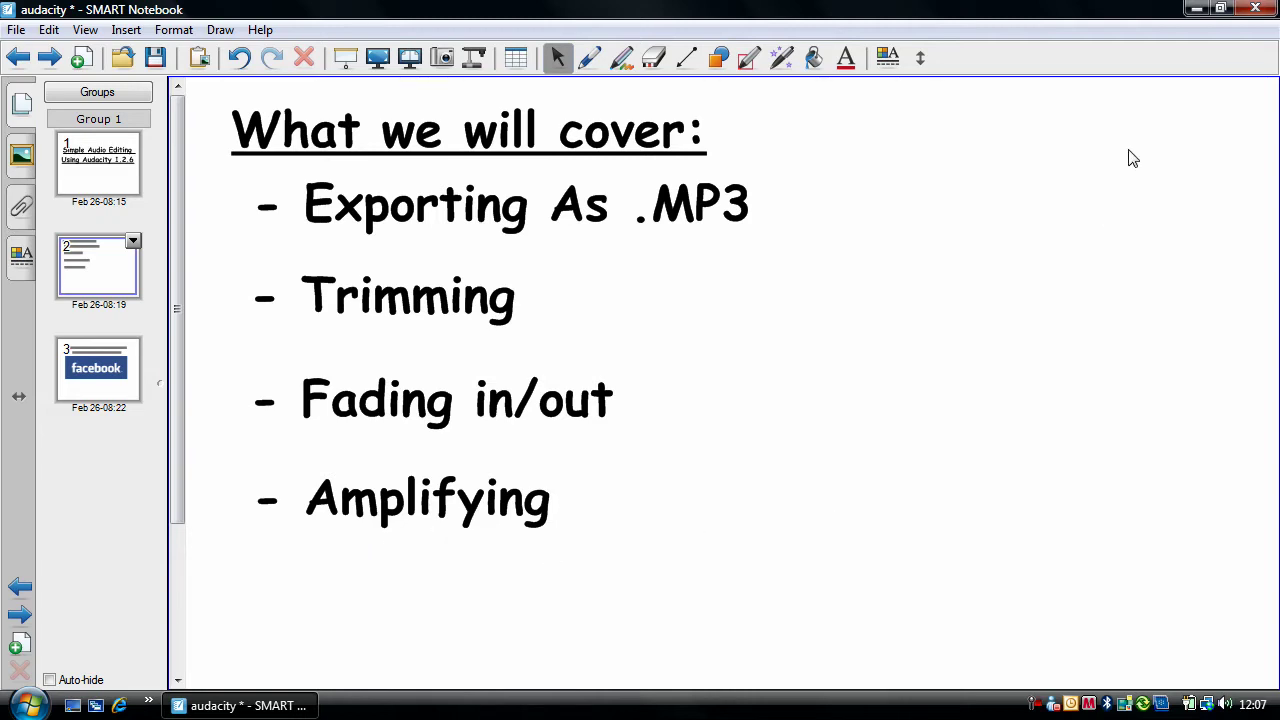
Step: Minimize SMART Notebook and launch Audacity from the Start menu
{"action": "left_click", "coordinate": [1196, 9]}
{"action": "left_click", "coordinate": [28, 704]}
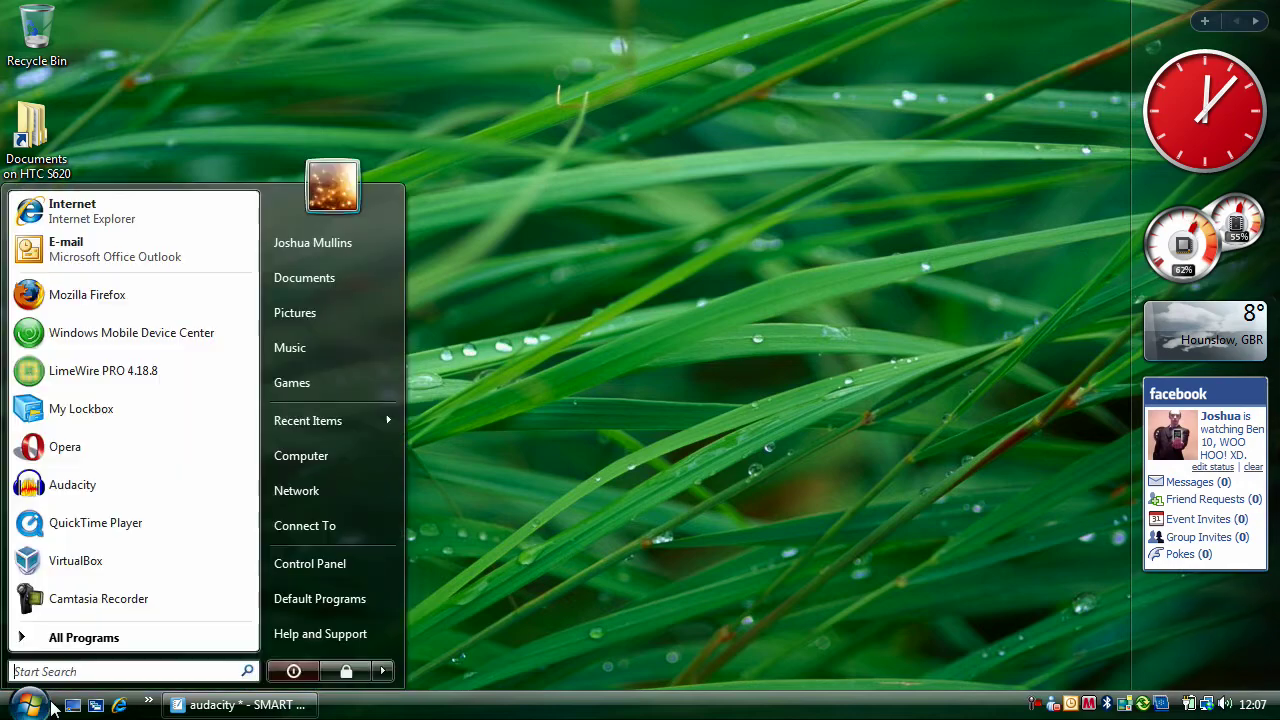
{"action": "left_click", "coordinate": [100, 500]}
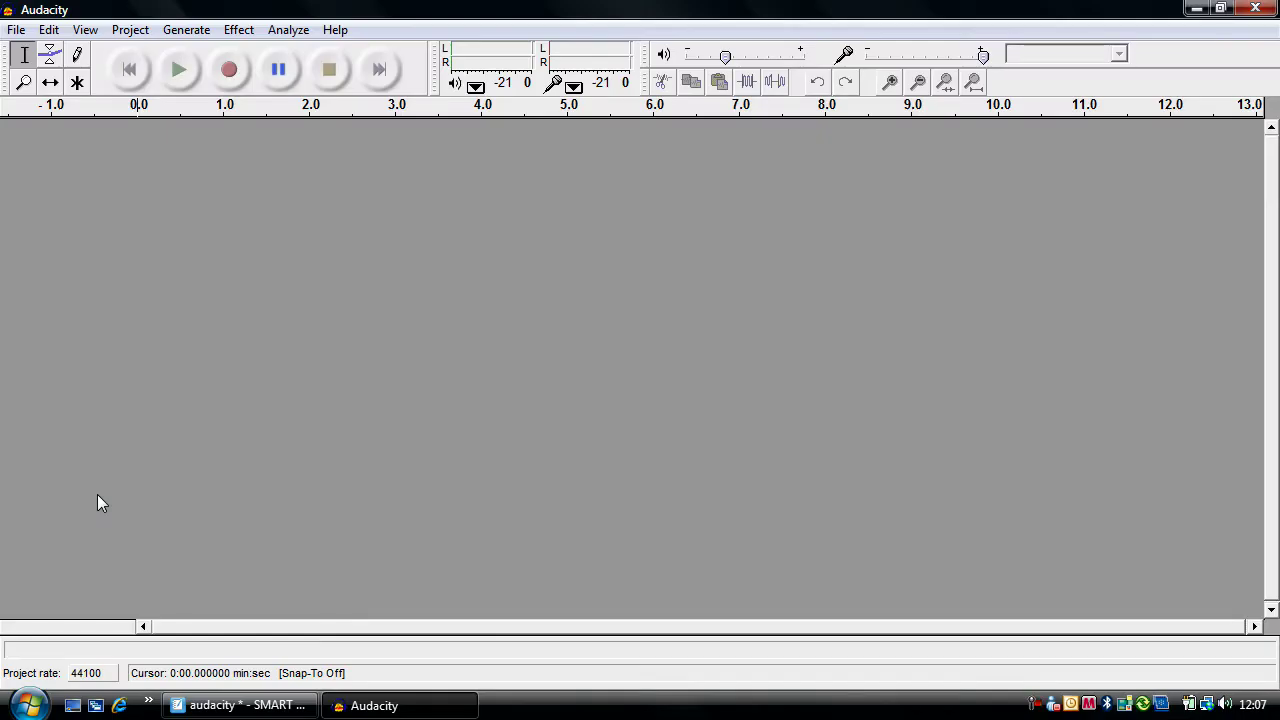
Step: Import the MP3 'Wretch 32 - We Don't Know Fear' into Audacity
{"action": "left_click", "coordinate": [130, 29]}
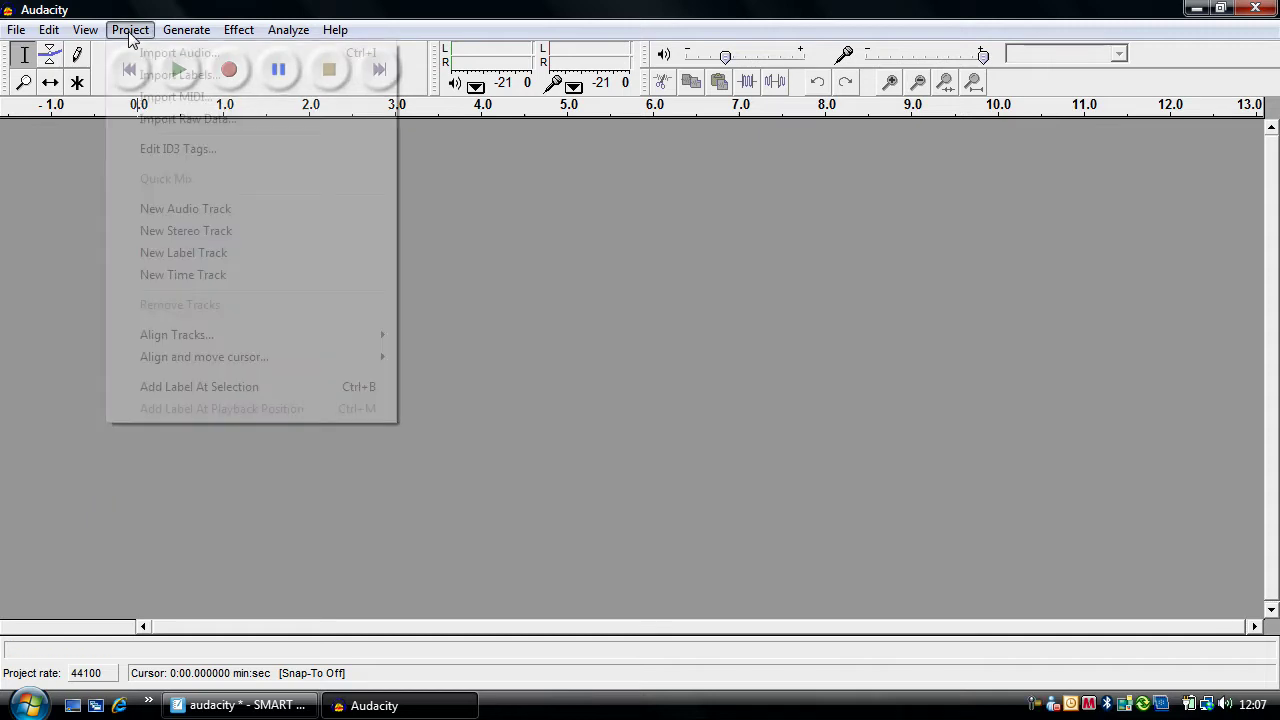
{"action": "left_click", "coordinate": [137, 55]}
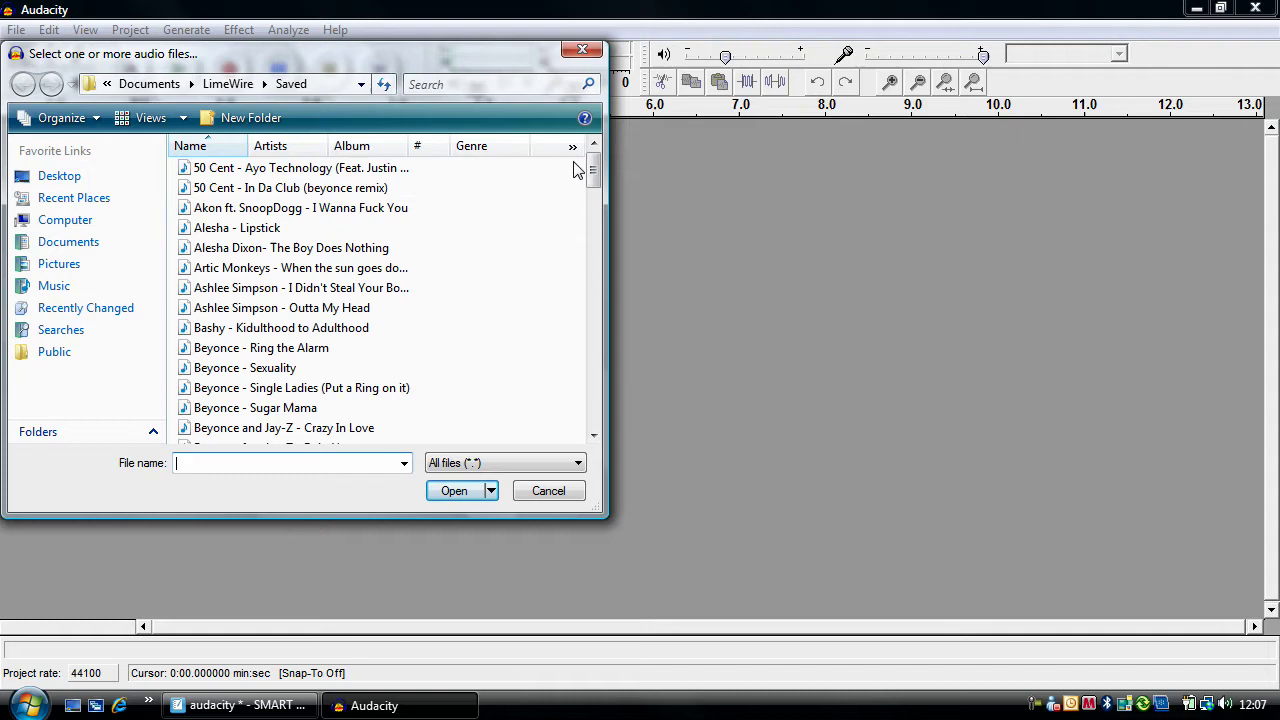
{"action": "left_click_drag", "start_coordinate": [594, 176], "coordinate": [592, 428]}
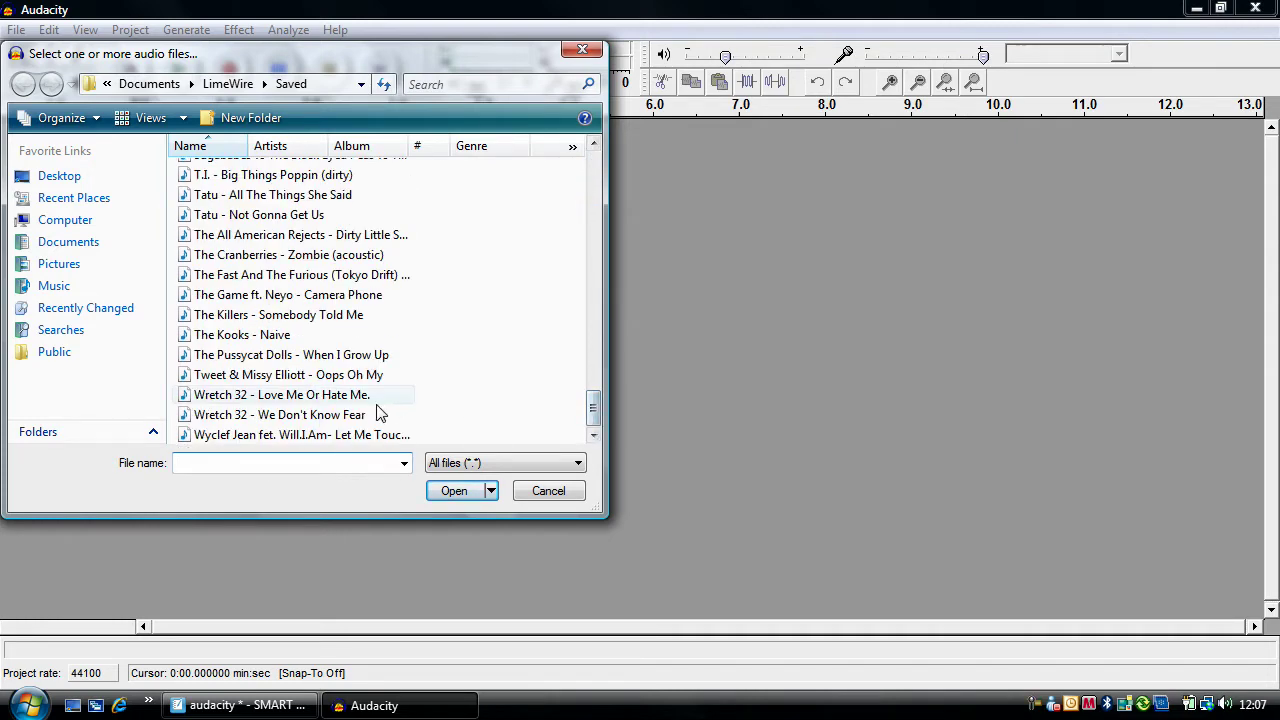
{"action": "left_click", "coordinate": [370, 415]}
{"action": "left_click", "coordinate": [455, 491]}
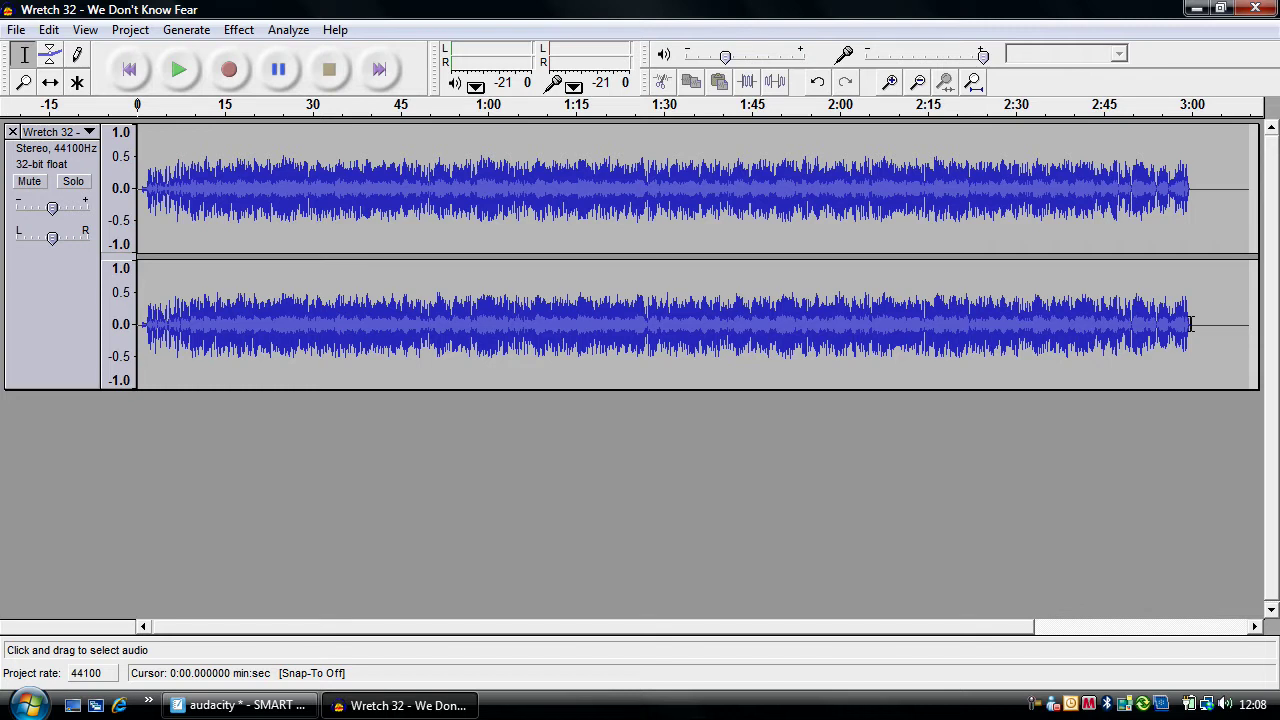
Step: Delete the silent tail after 2:59.7, then return to the SMART Notebook agenda
{"action": "left_click", "coordinate": [1190, 323]}
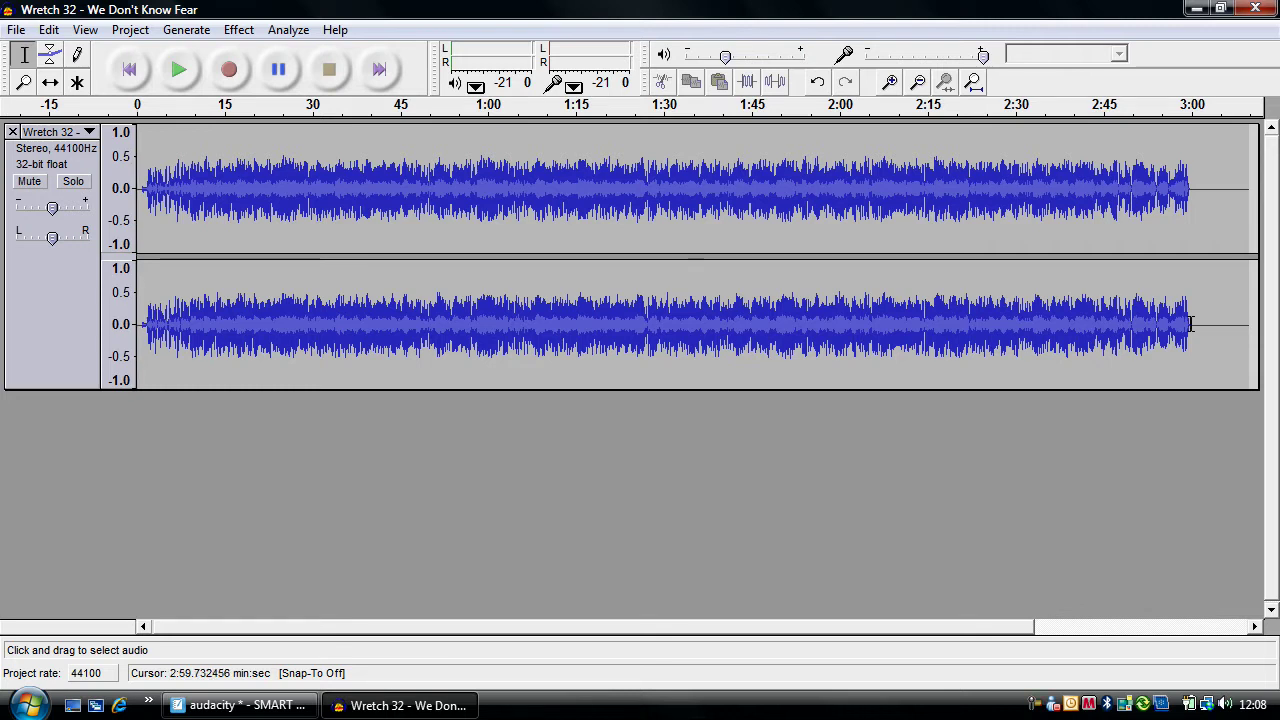
{"action": "left_click_drag", "start_coordinate": [1190, 323], "coordinate": [1238, 323]}
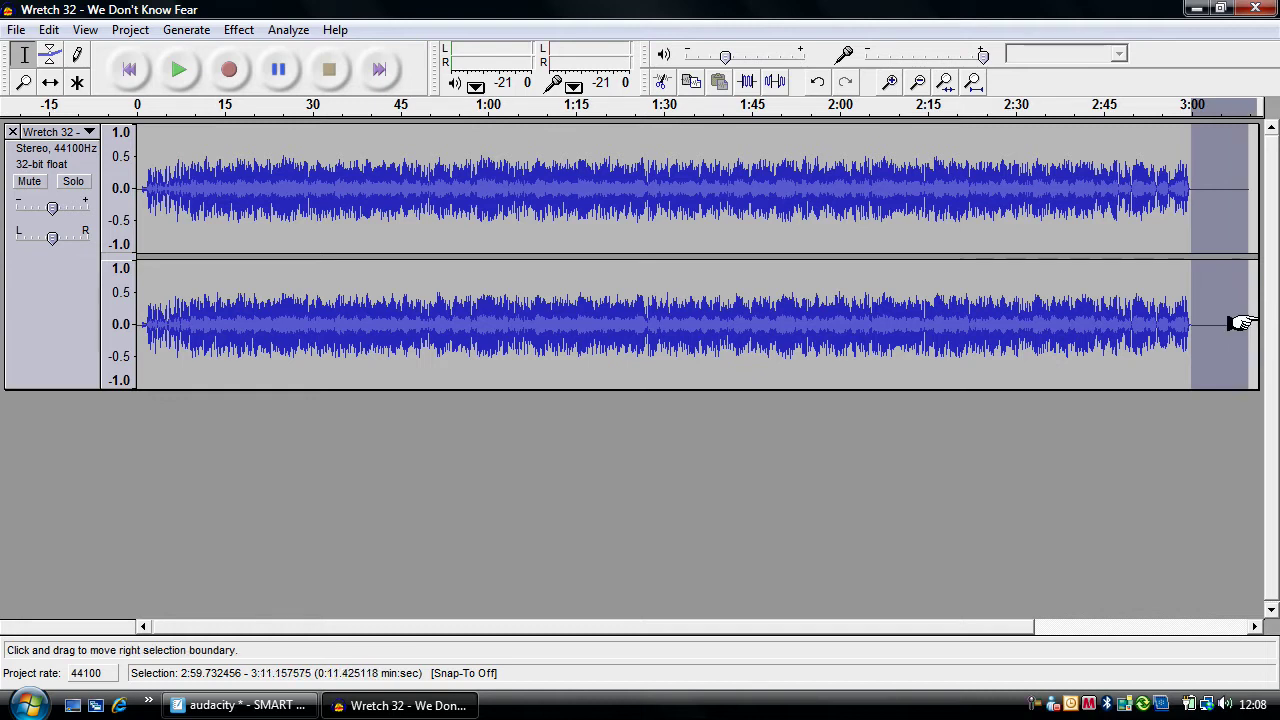
{"action": "key", "text": "Delete"}
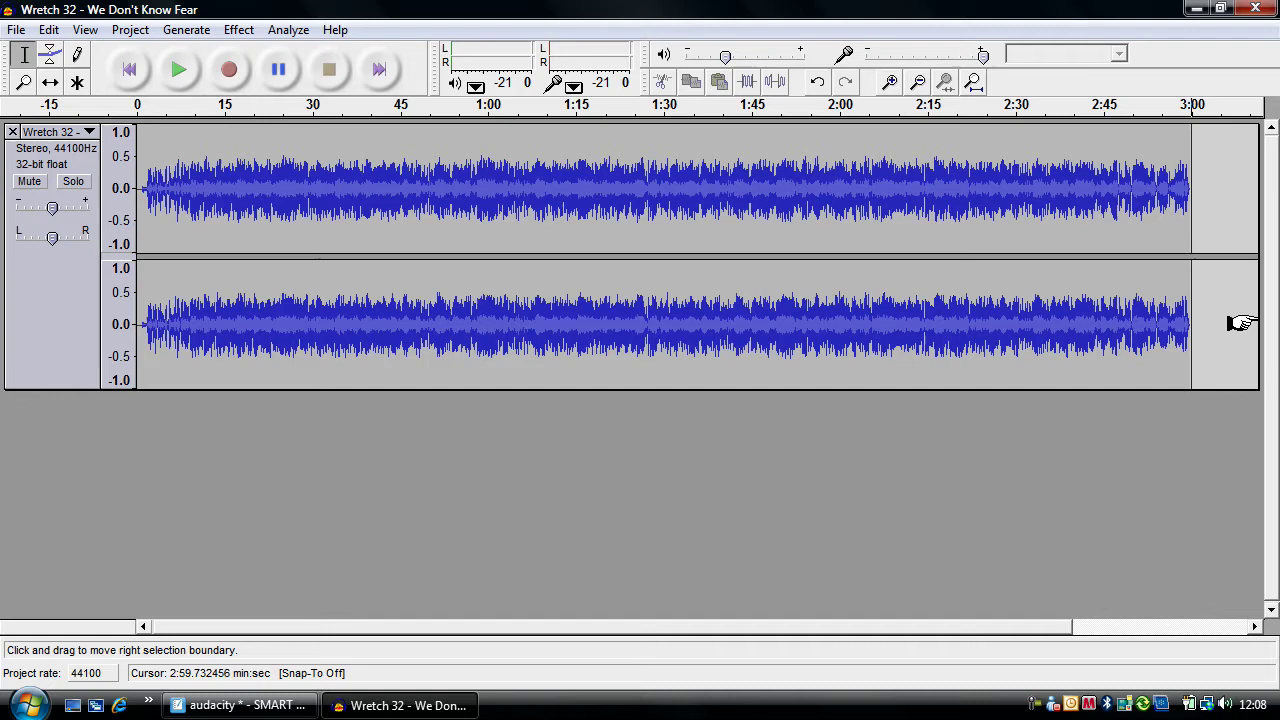
{"action": "left_click", "coordinate": [268, 706]}
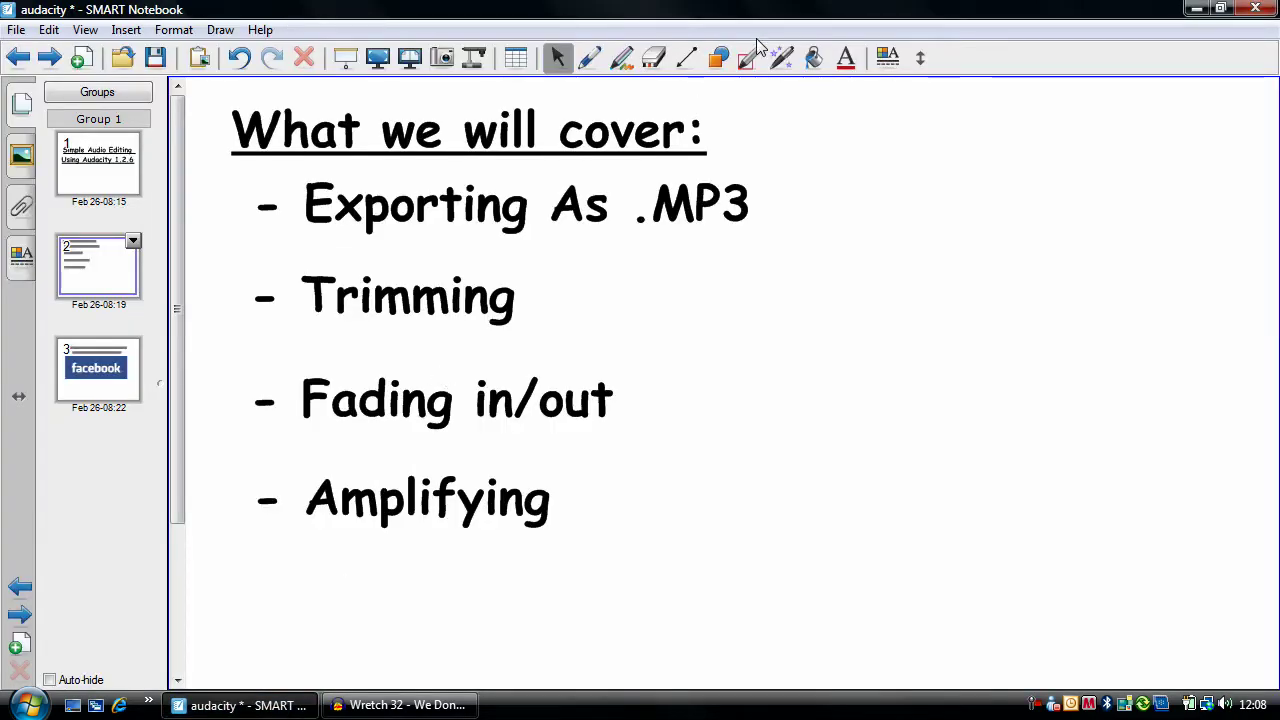
Step: Draw a red pen tick beside Trimming on the agenda slide
{"action": "left_click", "coordinate": [588, 57]}
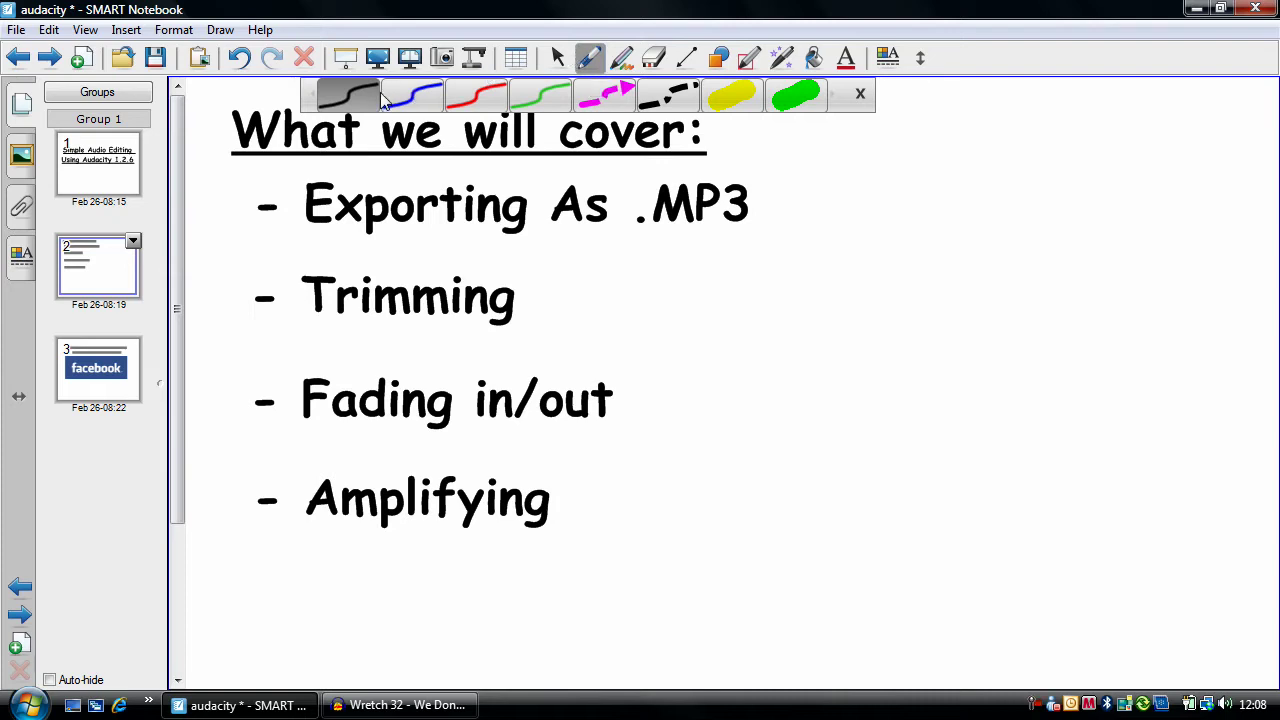
{"action": "left_click", "coordinate": [461, 104]}
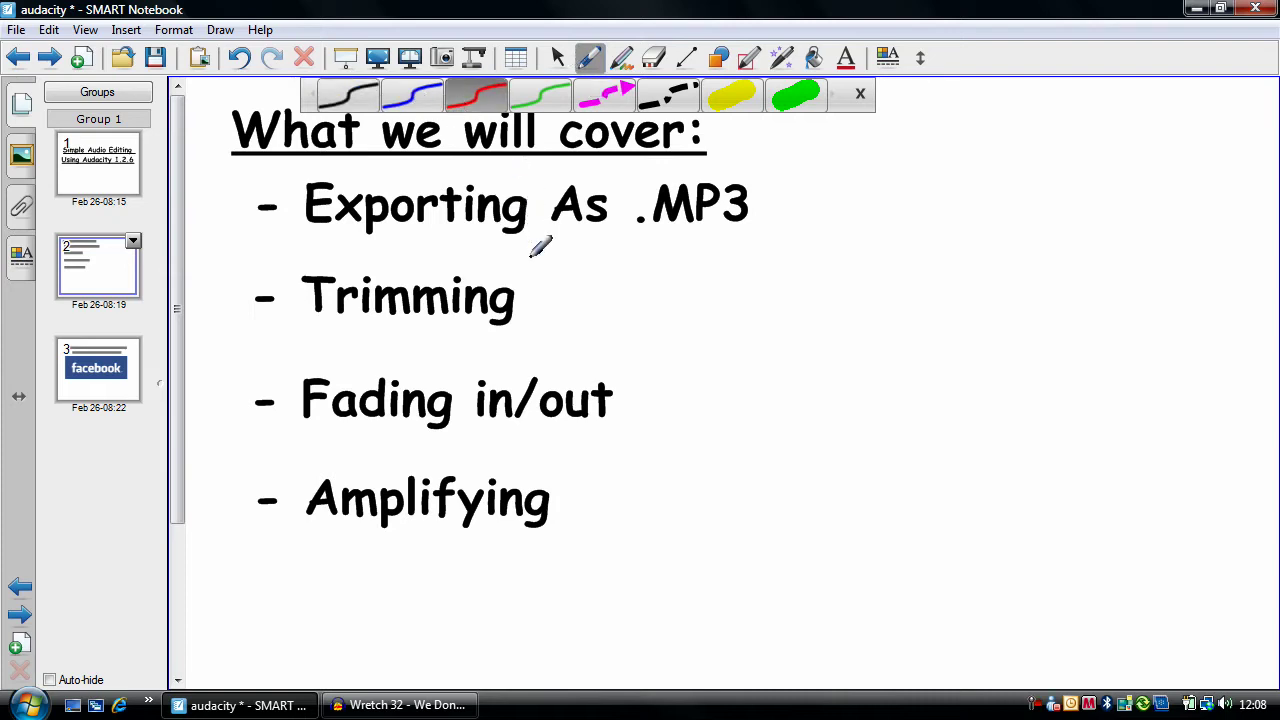
{"action": "left_click_drag", "start_coordinate": [508, 305], "coordinate": [546, 287]}
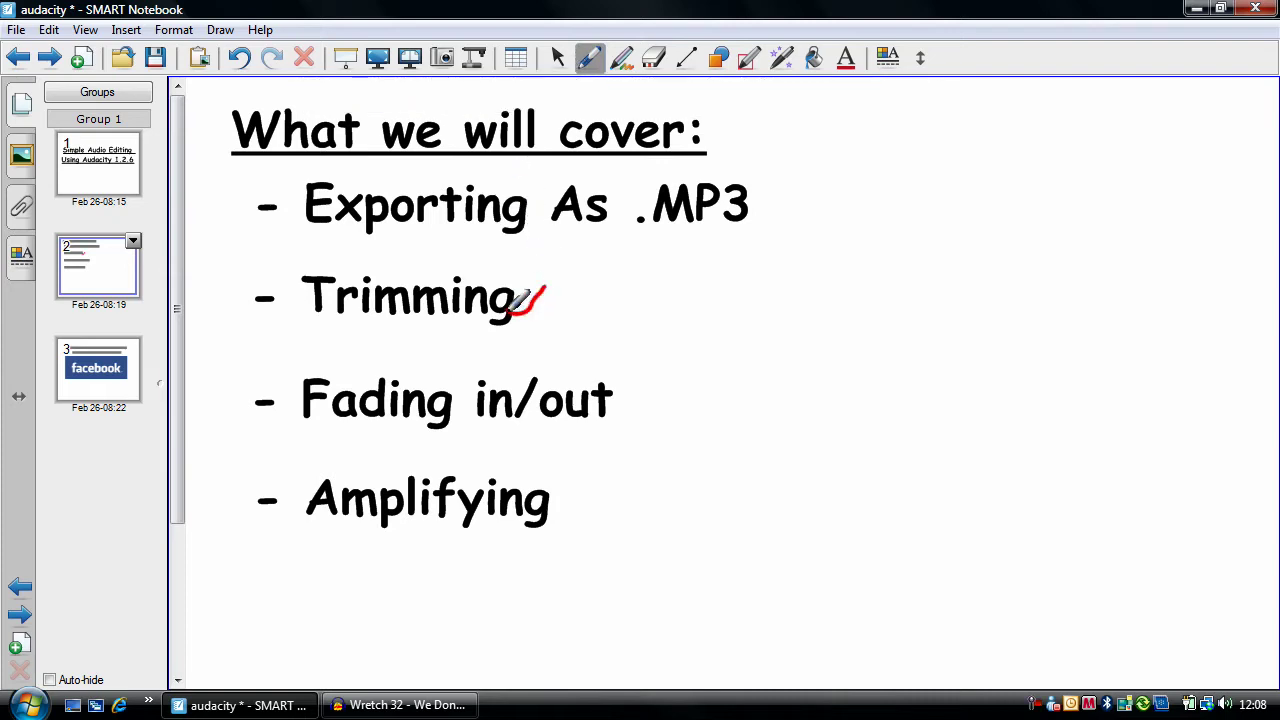
Step: Apply a fade-in to the song's first five seconds and play it back
{"action": "left_click", "coordinate": [1196, 9]}
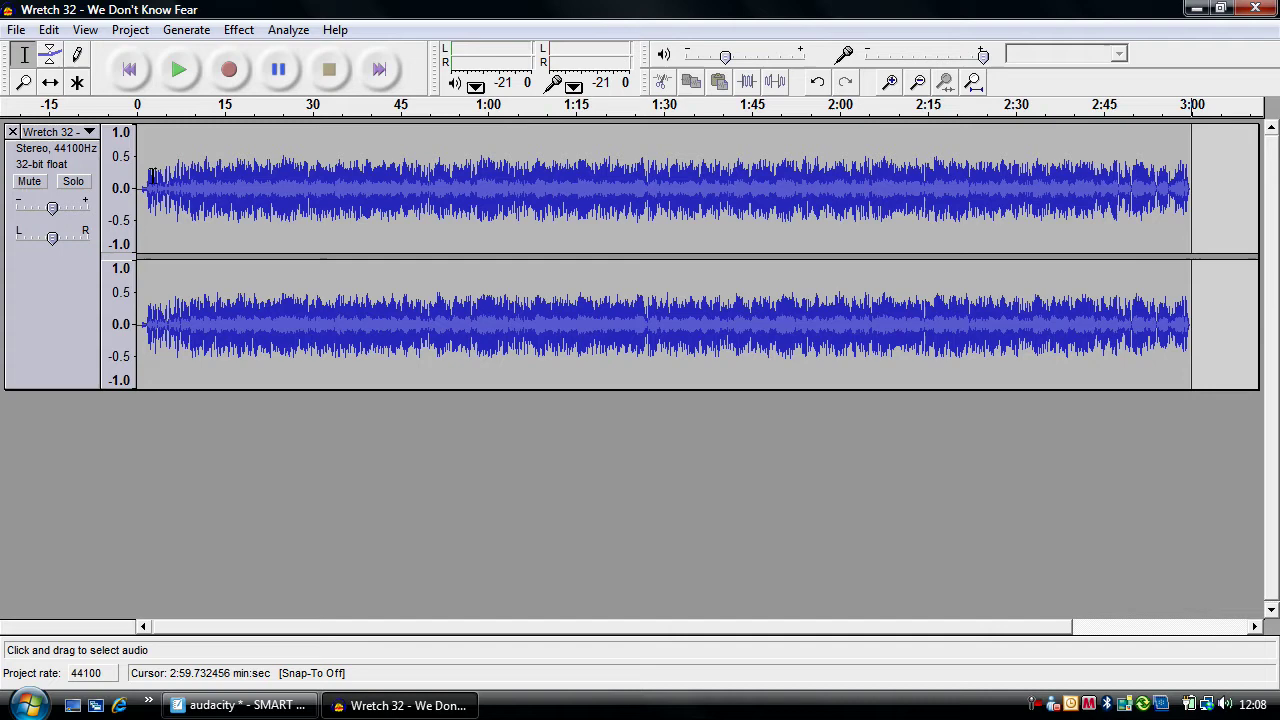
{"action": "left_click_drag", "start_coordinate": [137, 193], "coordinate": [164, 195]}
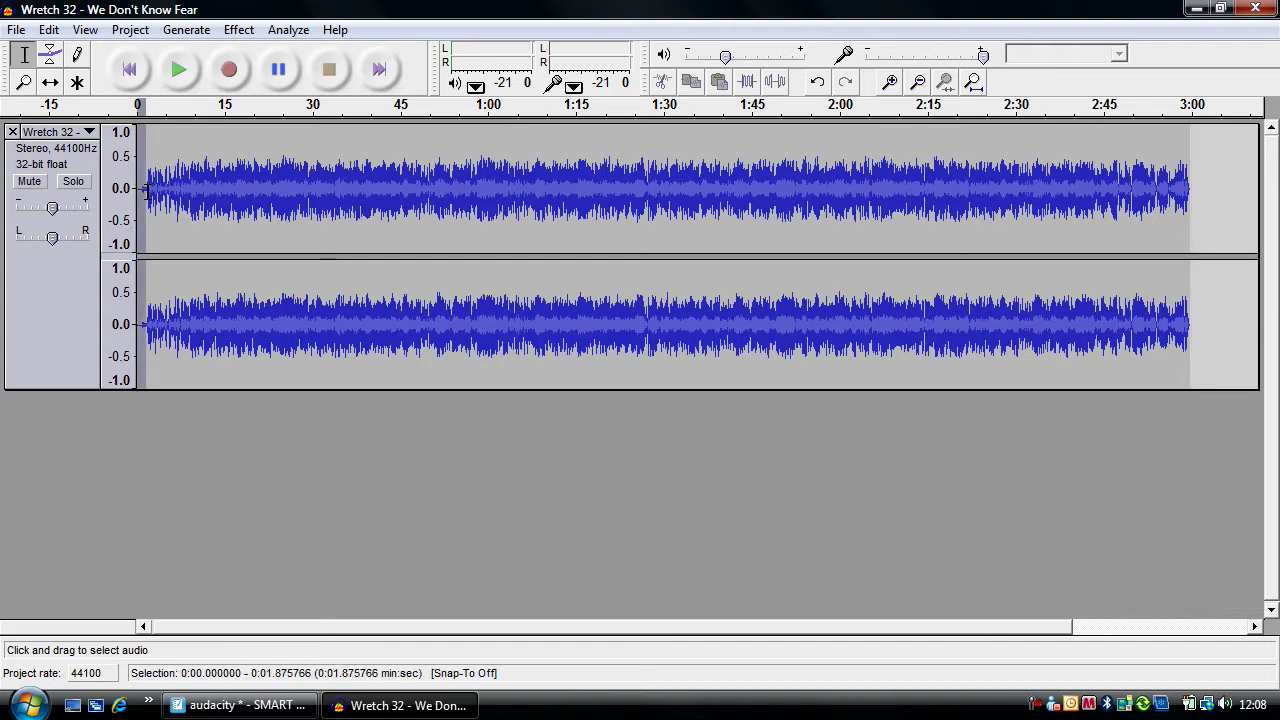
{"action": "left_click", "coordinate": [238, 29]}
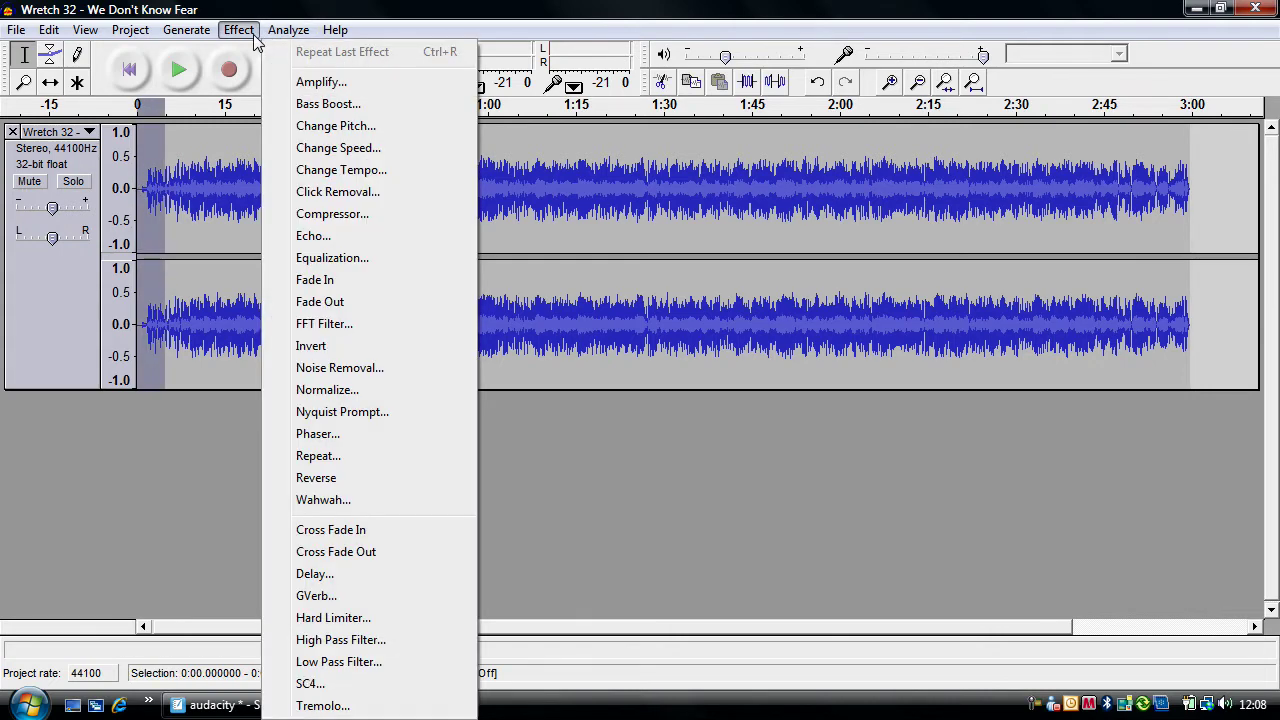
{"action": "left_click", "coordinate": [350, 280]}
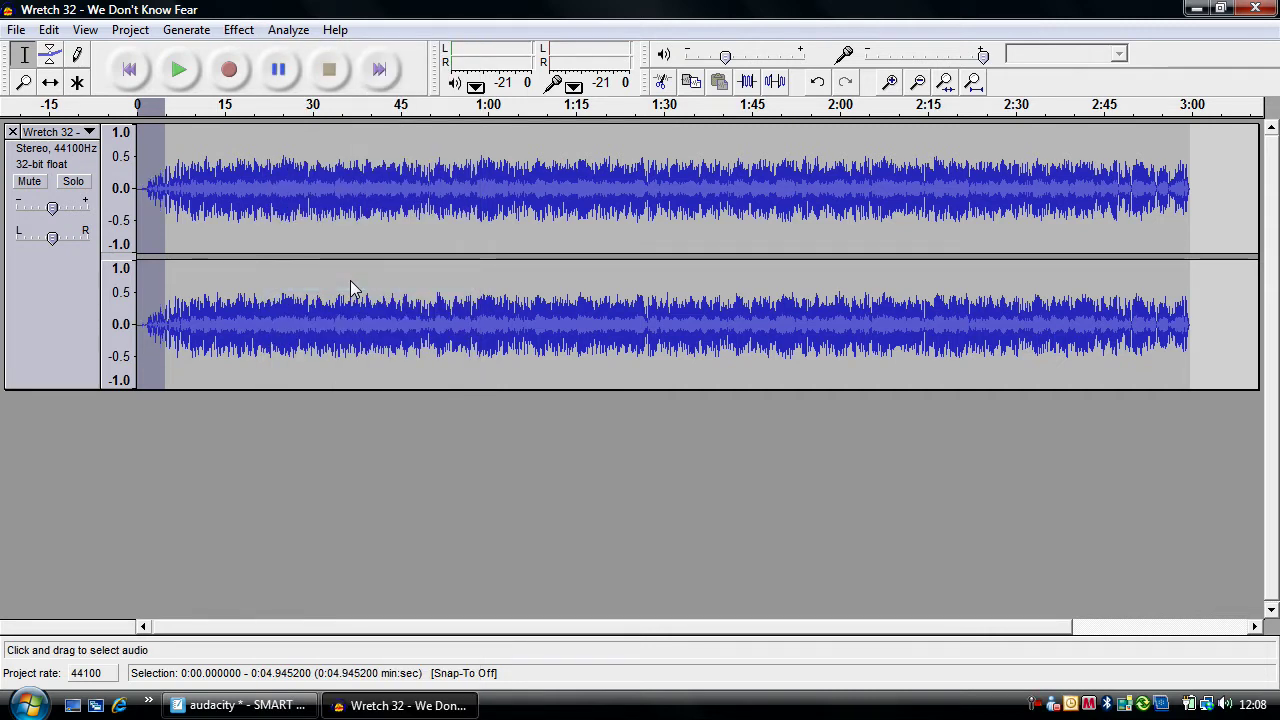
{"action": "left_click", "coordinate": [178, 70]}
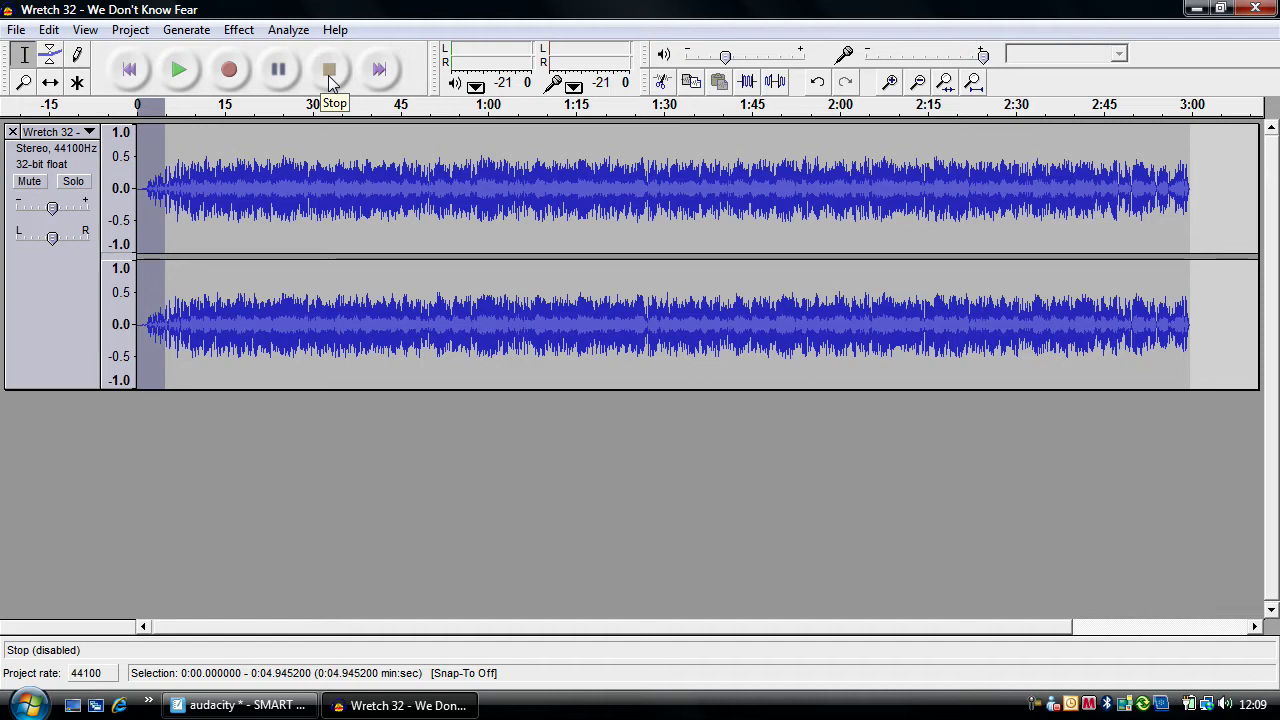
Step: Undo the fade-in, then tick Fading in/out in red on the agenda slide
{"action": "key", "text": "ctrl+z"}
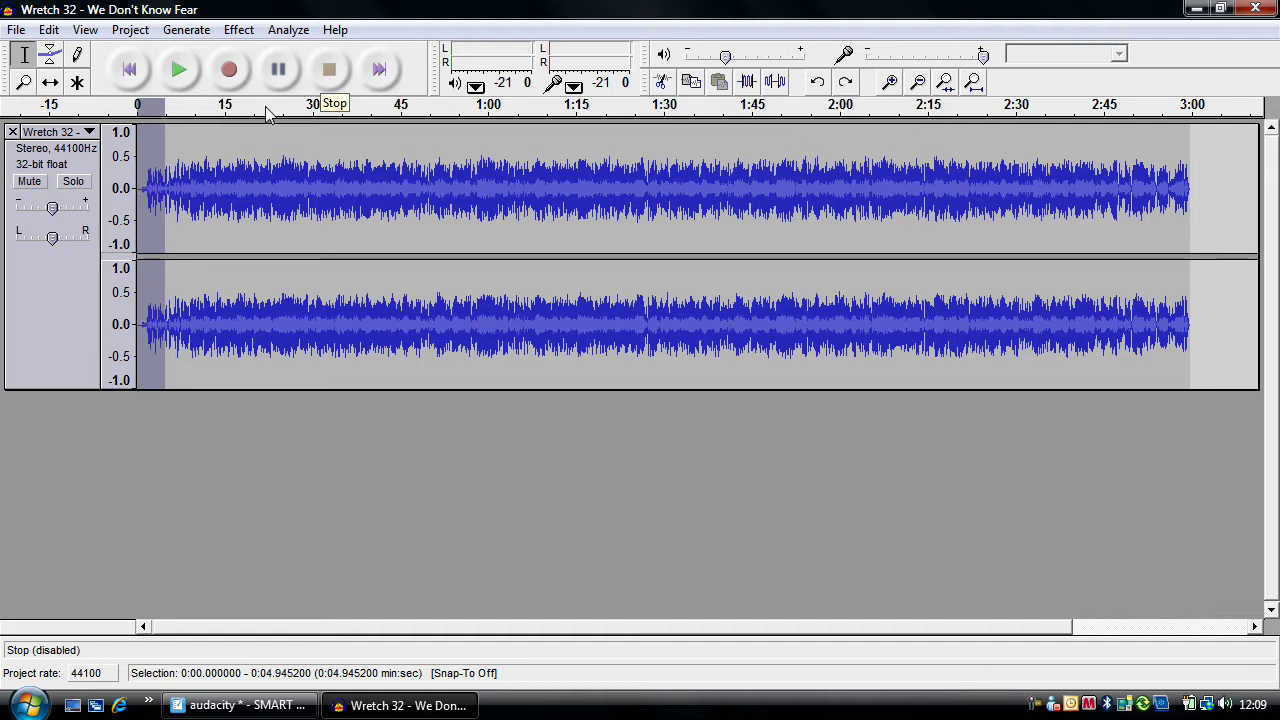
{"action": "left_click", "coordinate": [230, 705]}
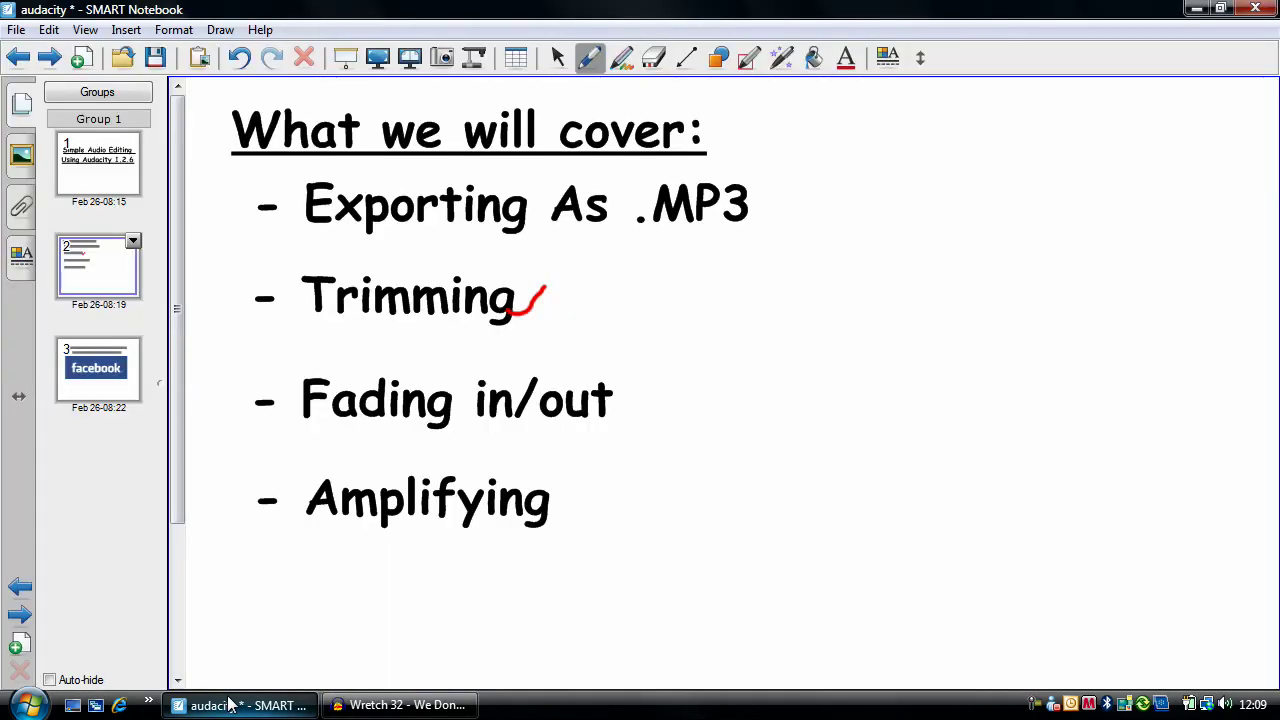
{"action": "left_click_drag", "start_coordinate": [614, 400], "coordinate": [634, 378]}
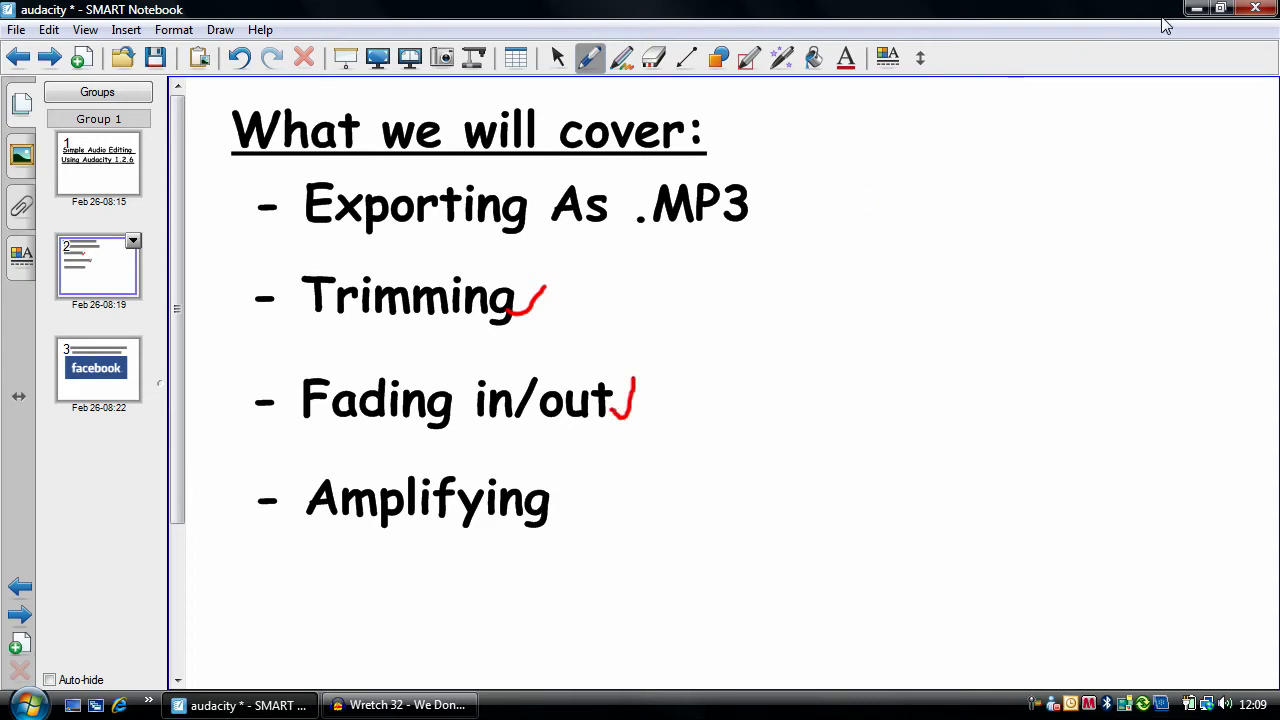
{"action": "left_click", "coordinate": [1196, 10]}
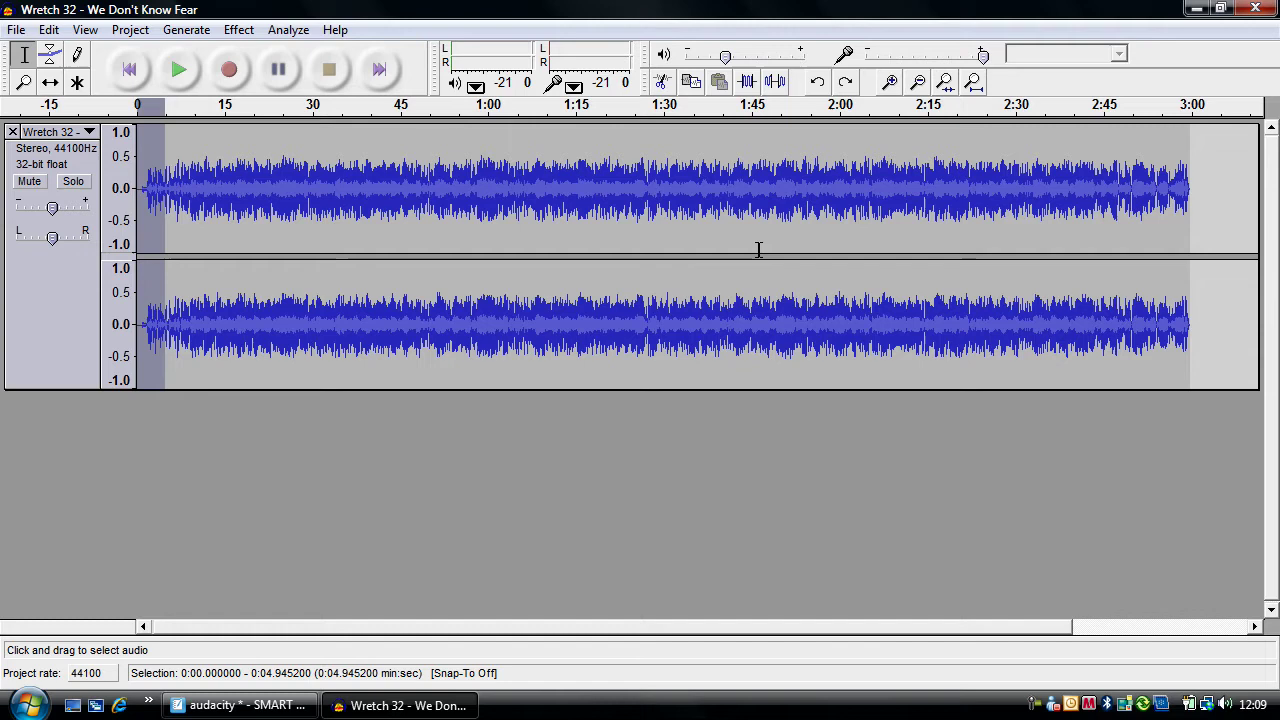
Step: Amplify the whole song by 5.5 dB
{"action": "key", "text": "ctrl+a"}
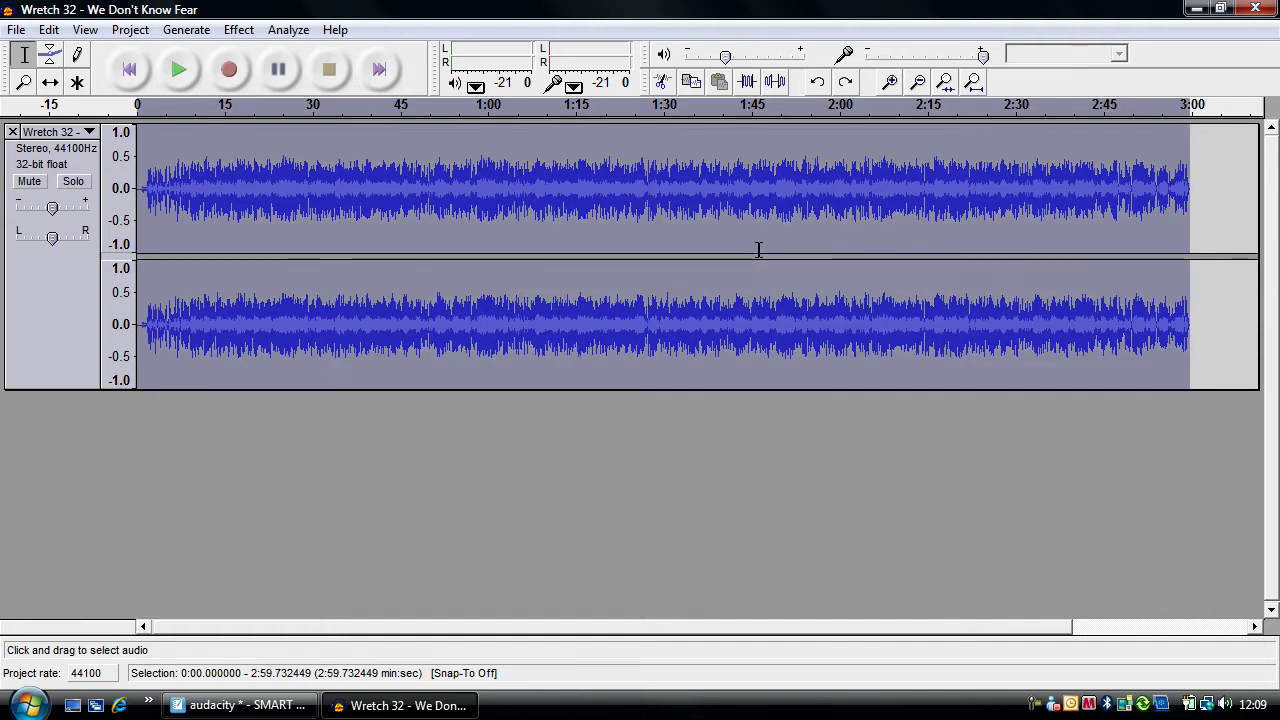
{"action": "left_click", "coordinate": [239, 30]}
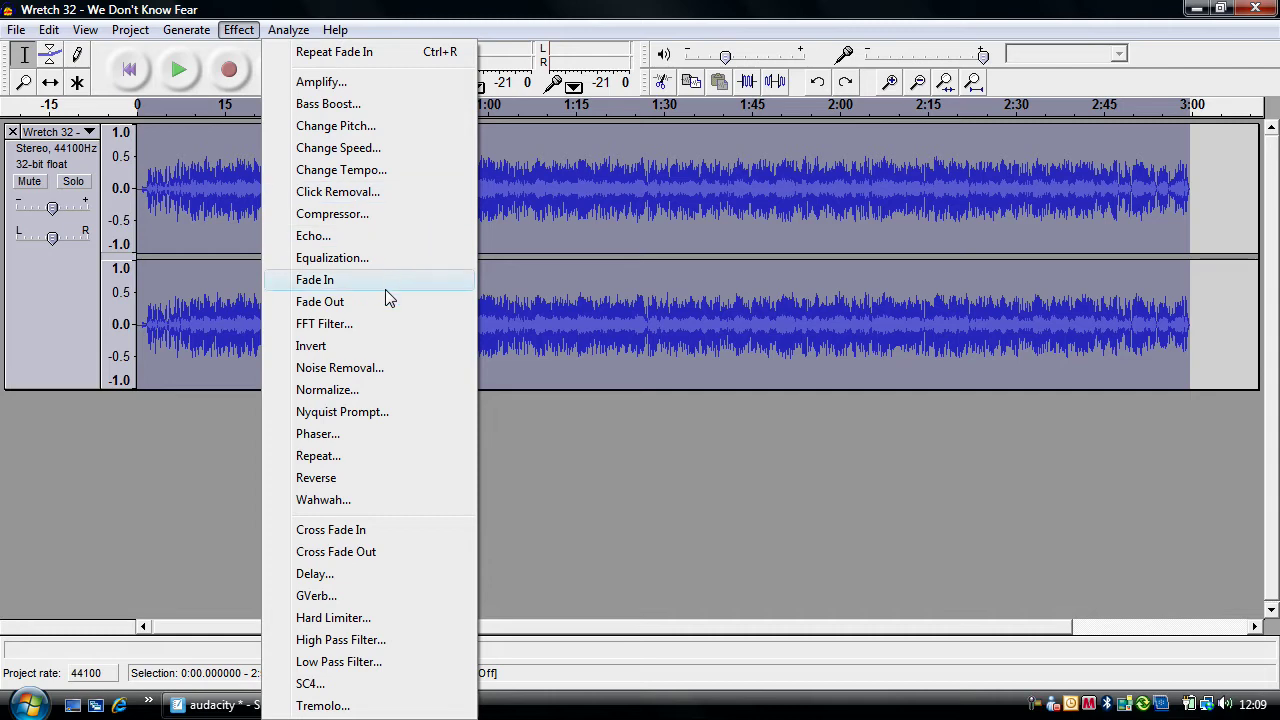
{"action": "left_click", "coordinate": [361, 86]}
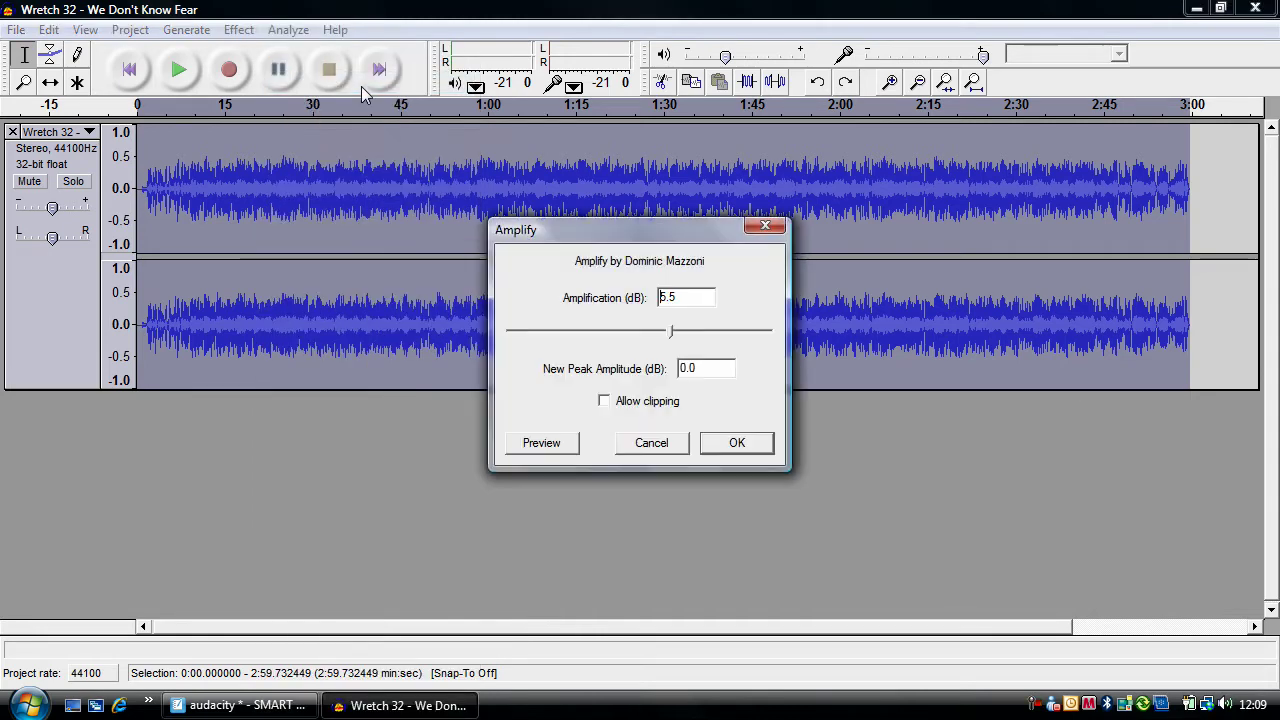
{"action": "left_click", "coordinate": [738, 443]}
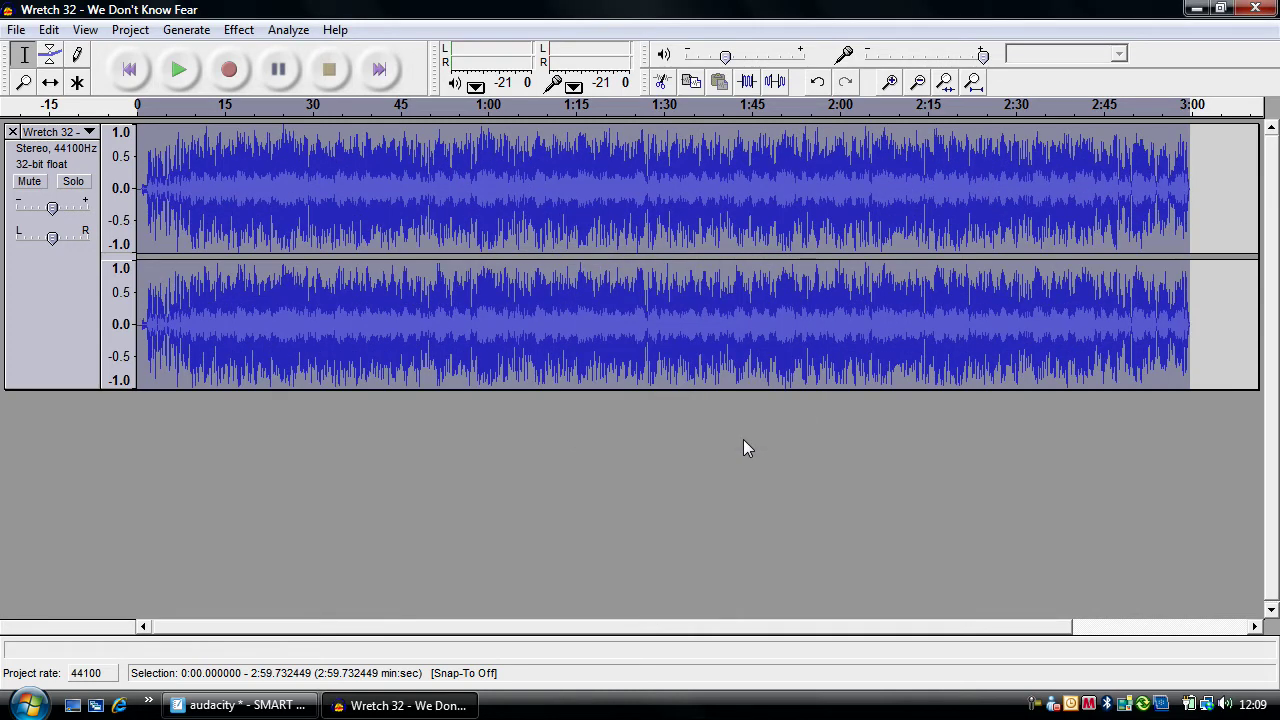
Step: Play the amplified song to check it, then tick Amplifying on the agenda
{"action": "left_click", "coordinate": [180, 68]}
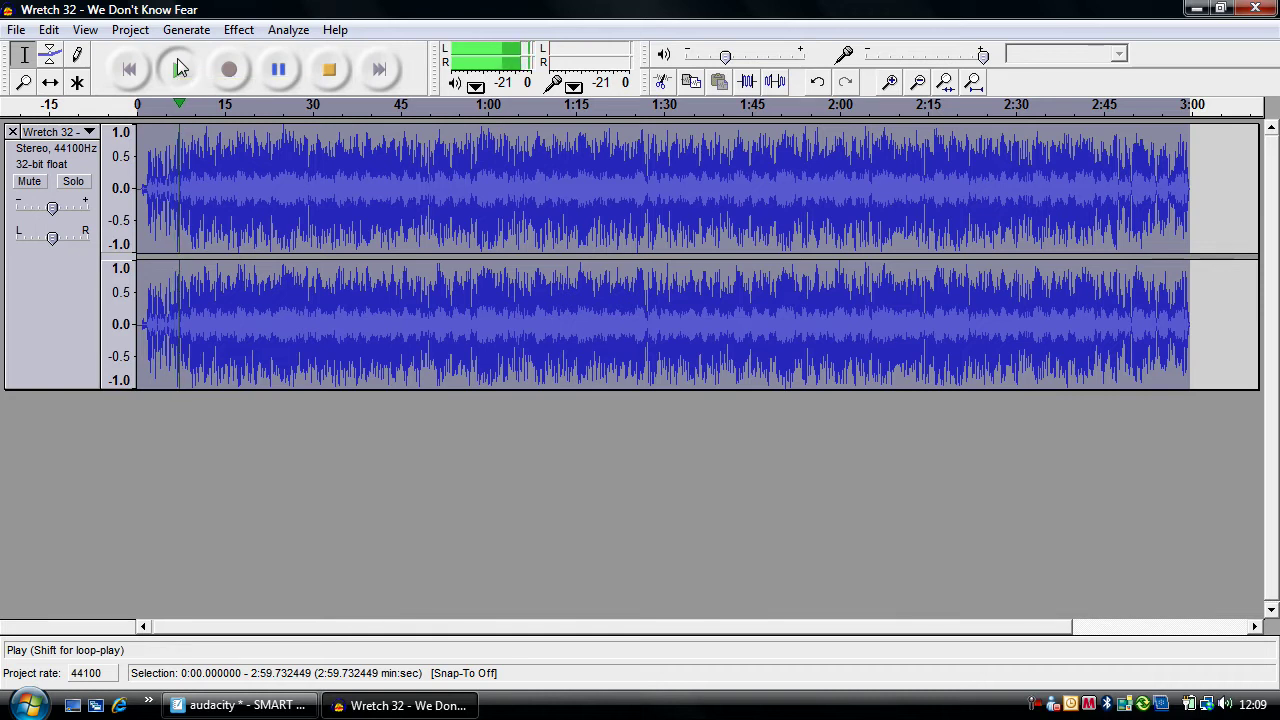
{"action": "left_click", "coordinate": [328, 70]}
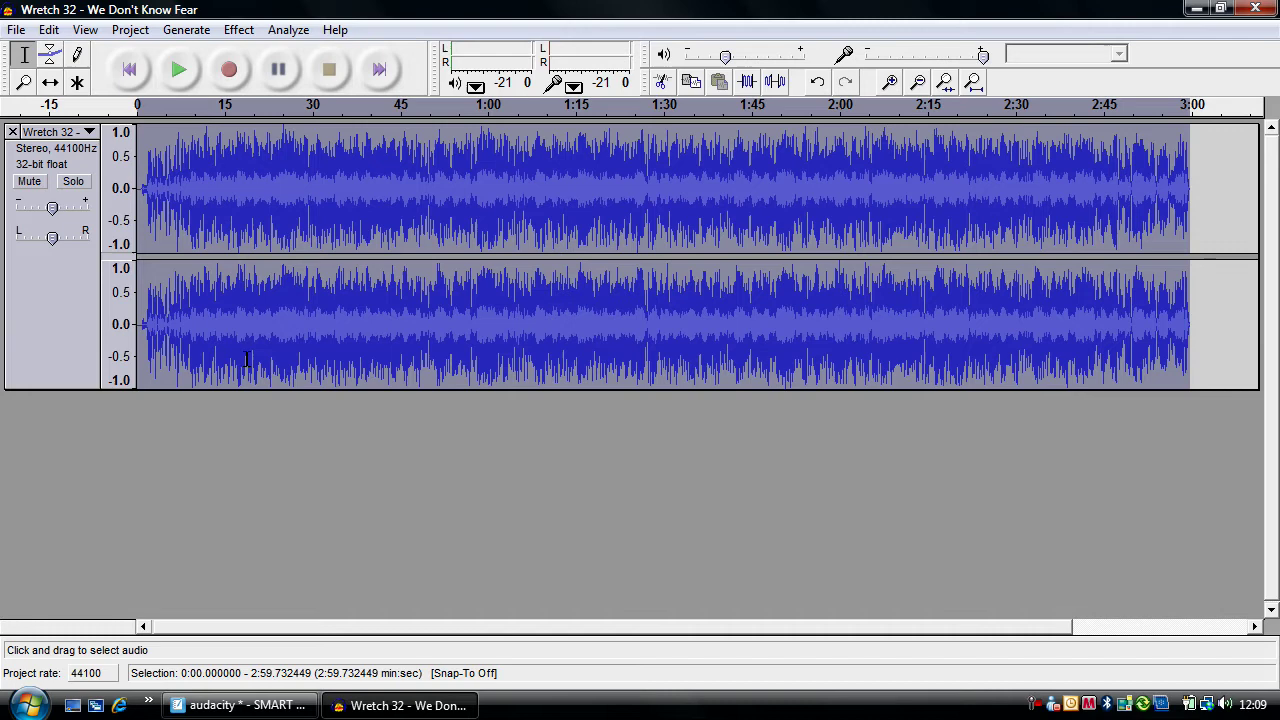
{"action": "left_click", "coordinate": [296, 710]}
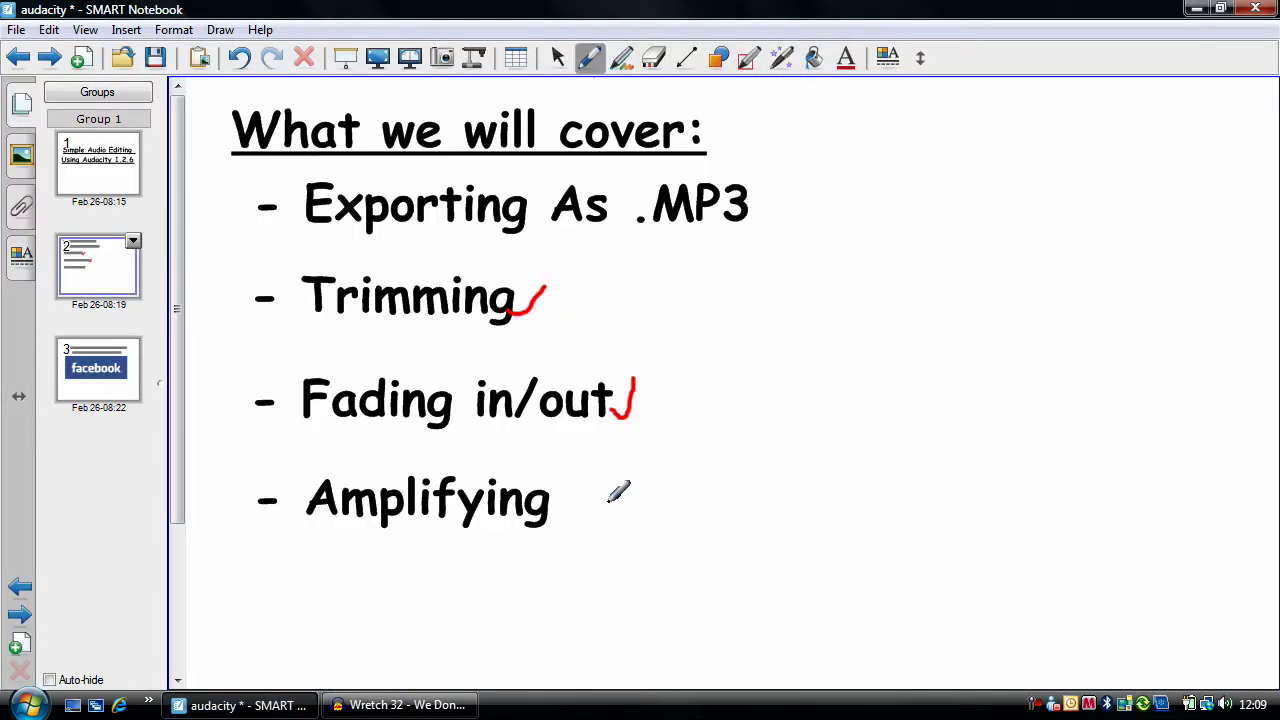
{"action": "mouse_move", "coordinate": [597, 488]}
{"action": "left_mouse_down"}
{"action": "mouse_move", "coordinate": [596, 504]}
{"action": "mouse_move", "coordinate": [568, 508]}
{"action": "left_mouse_up"}
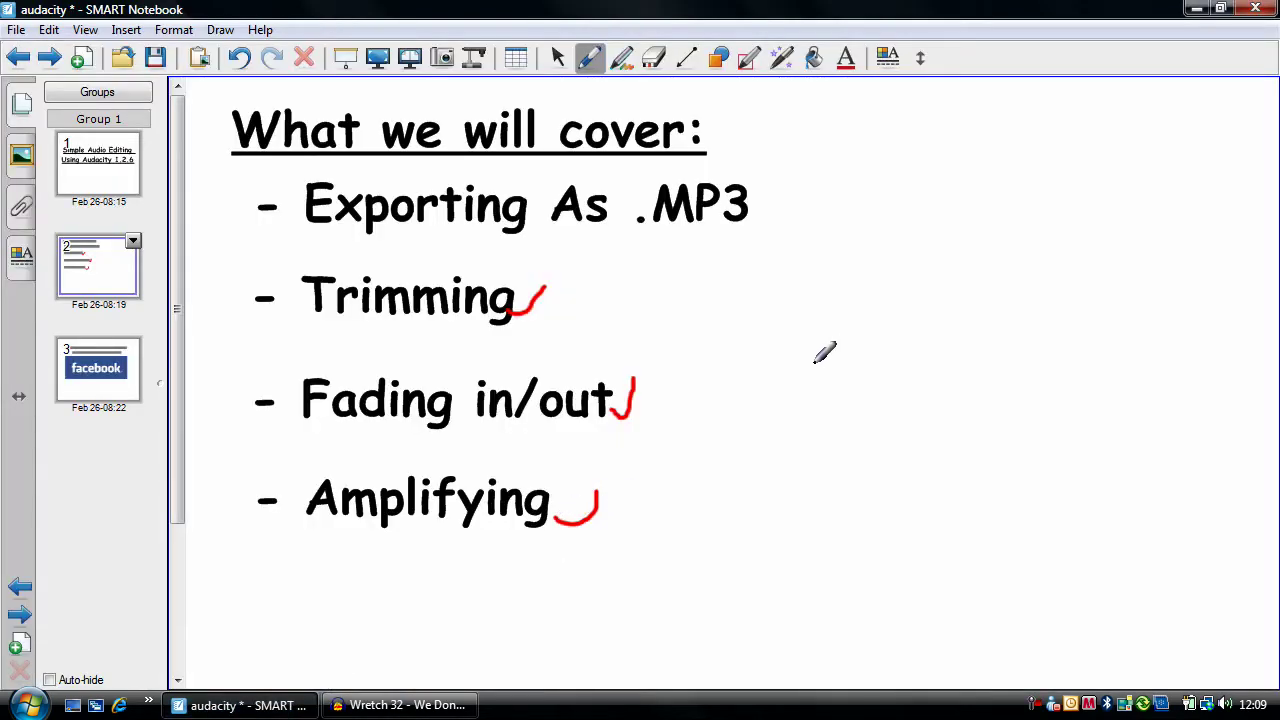
Step: Export the song as MP3, replacing the existing 'Wretch 32 - We Don't Know Fear' file
{"action": "left_click", "coordinate": [1192, 12]}
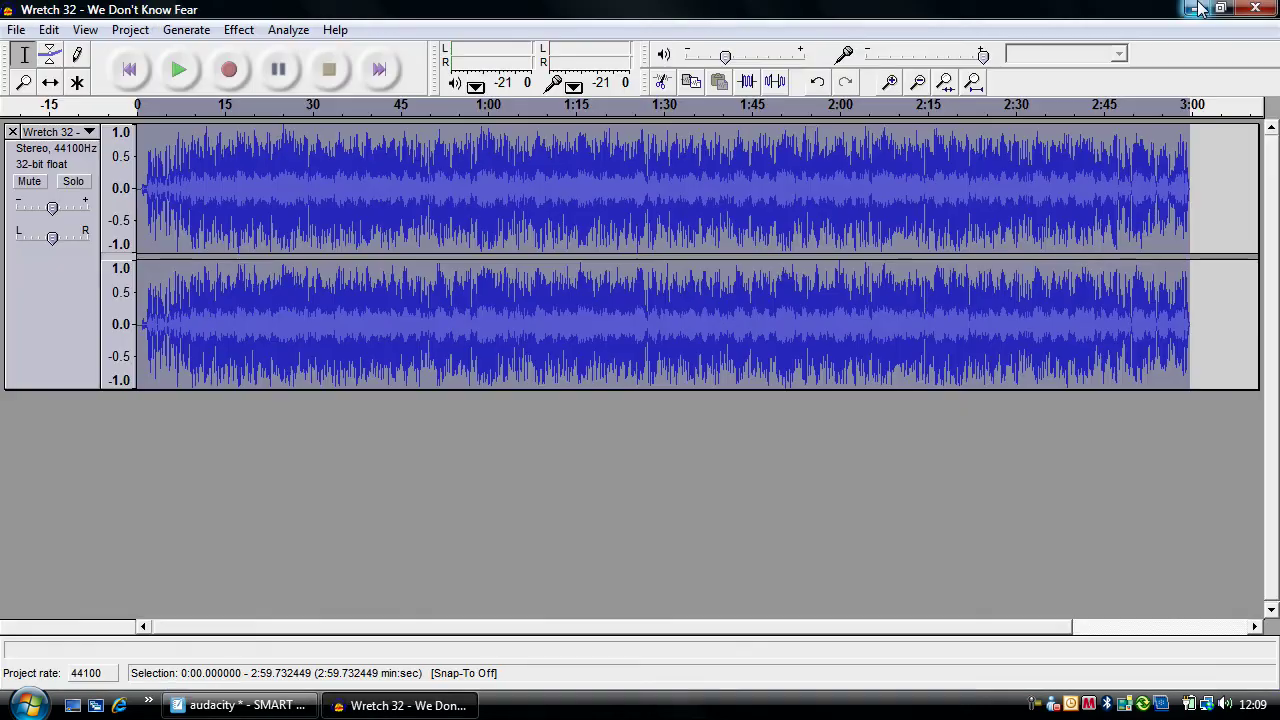
{"action": "left_click", "coordinate": [16, 29]}
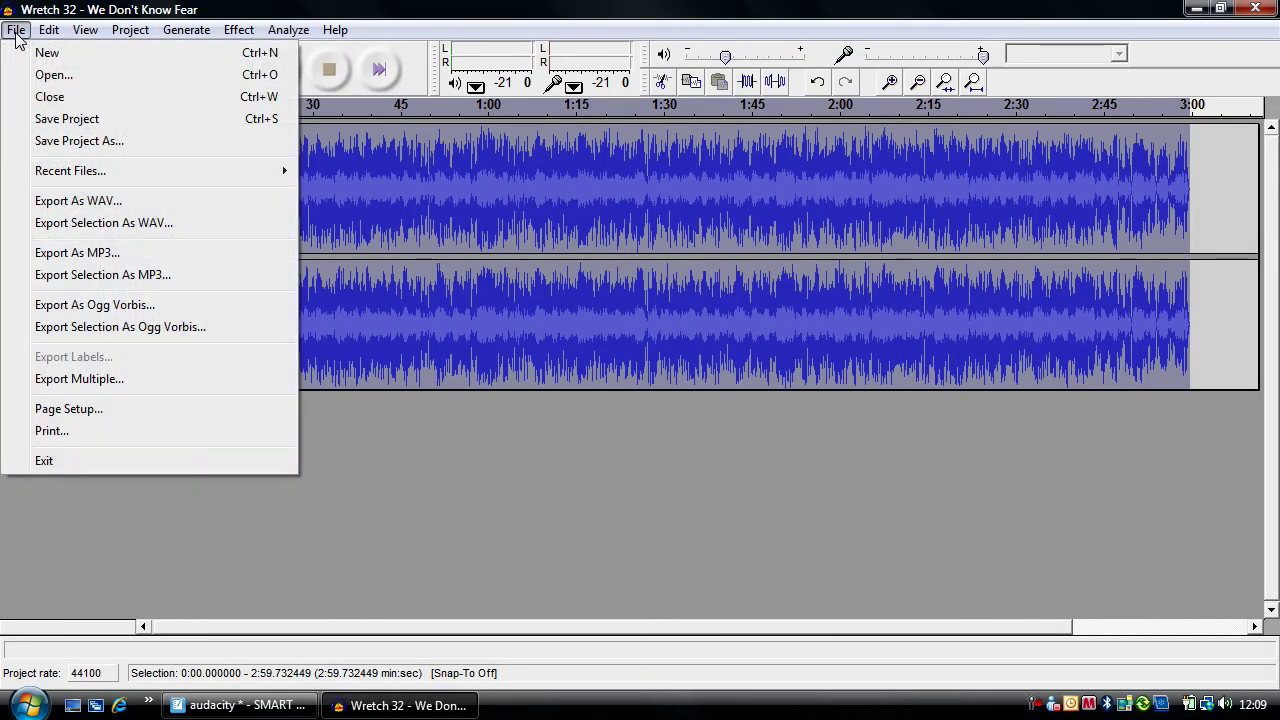
{"action": "left_click", "coordinate": [88, 253]}
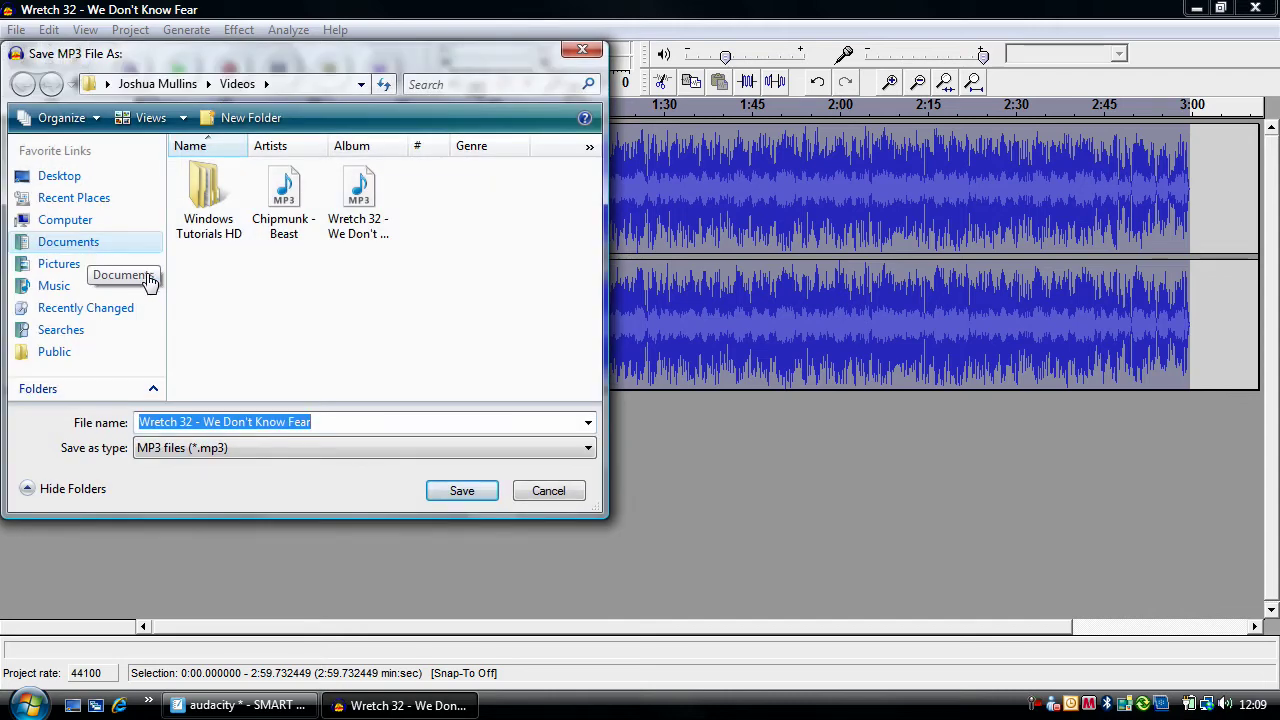
{"action": "left_click", "coordinate": [461, 492]}
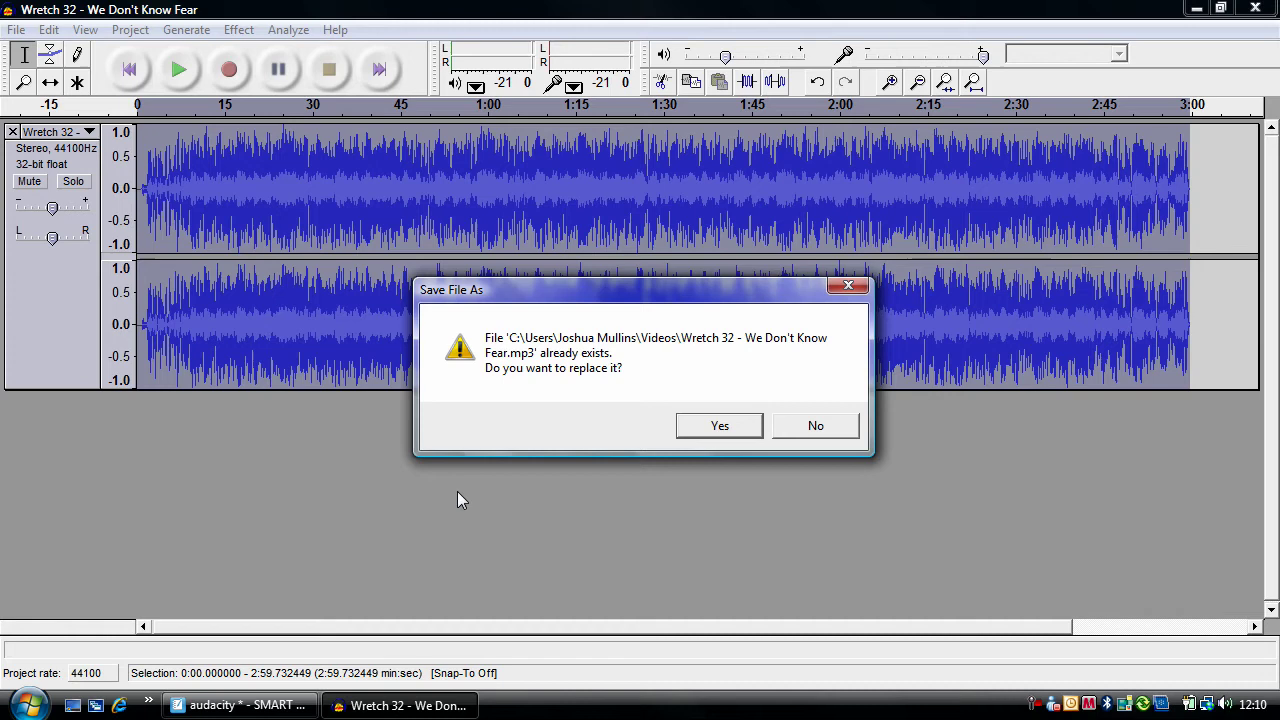
{"action": "left_click", "coordinate": [720, 426]}
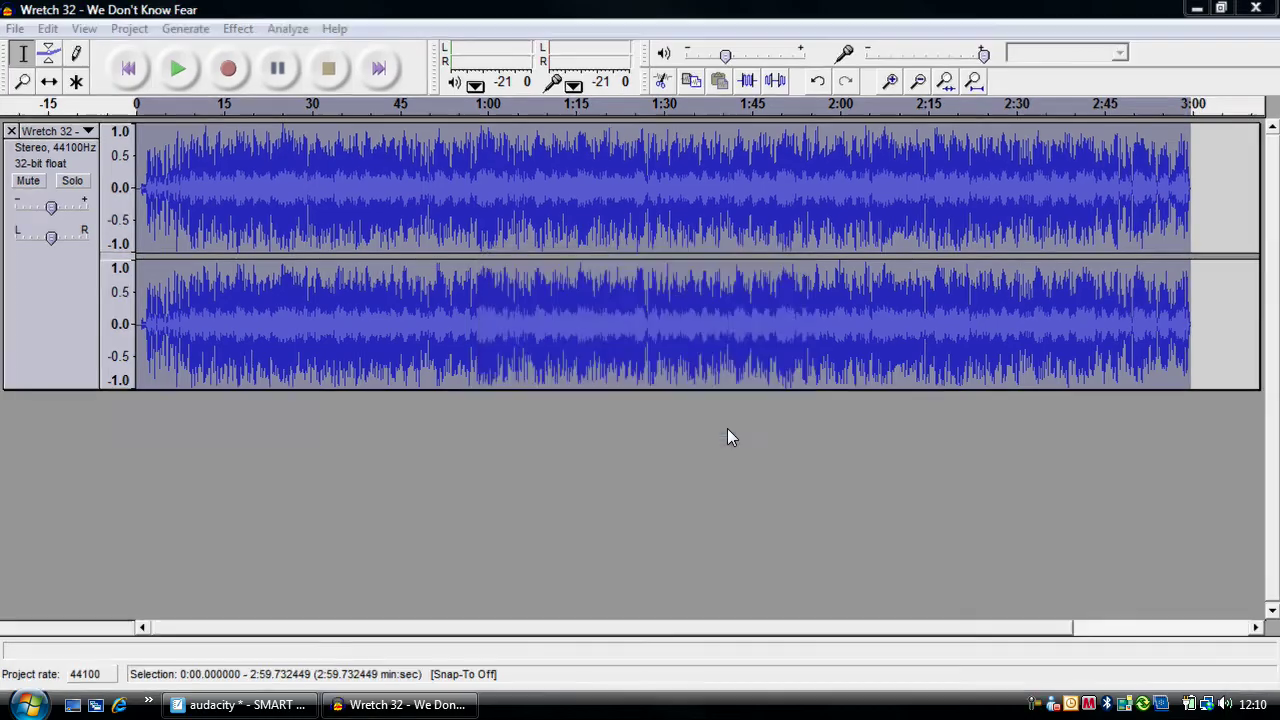
{"action": "key", "text": "alt+Tab"}
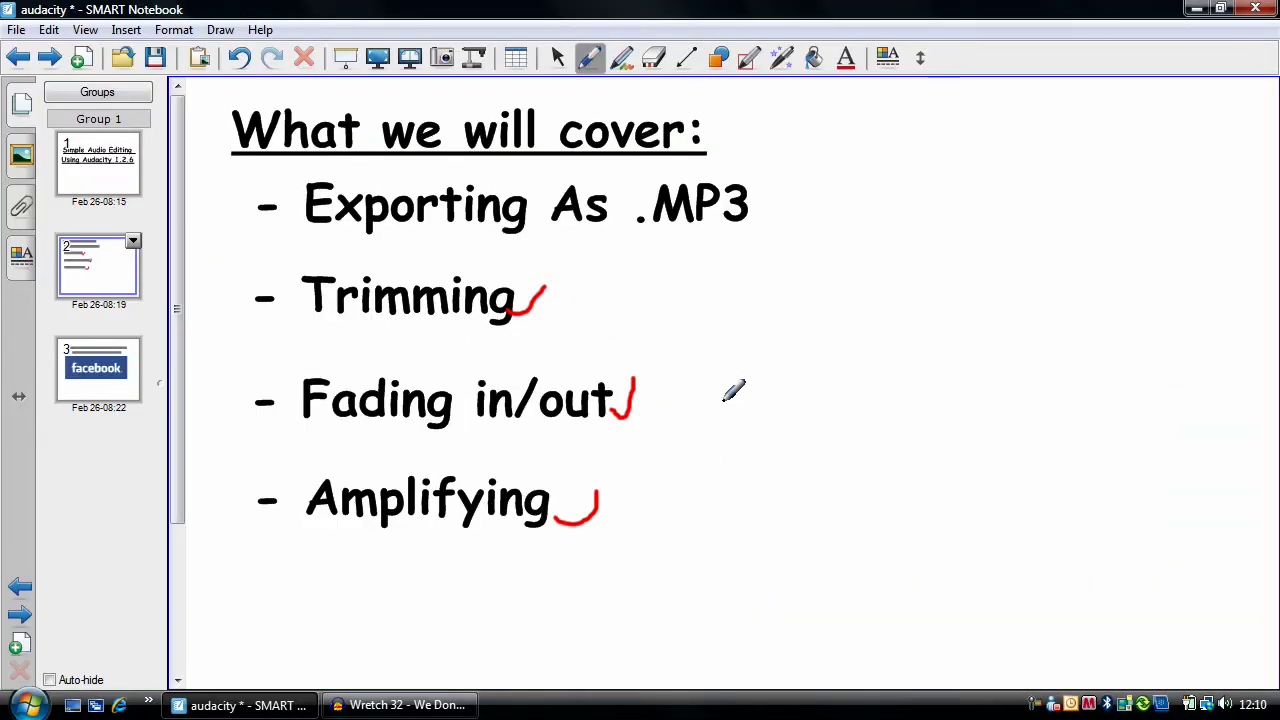
Step: Tick Exporting As .MP3 on the agenda, then close Audacity via its save prompt
{"action": "left_click_drag", "start_coordinate": [780, 186], "coordinate": [752, 208]}
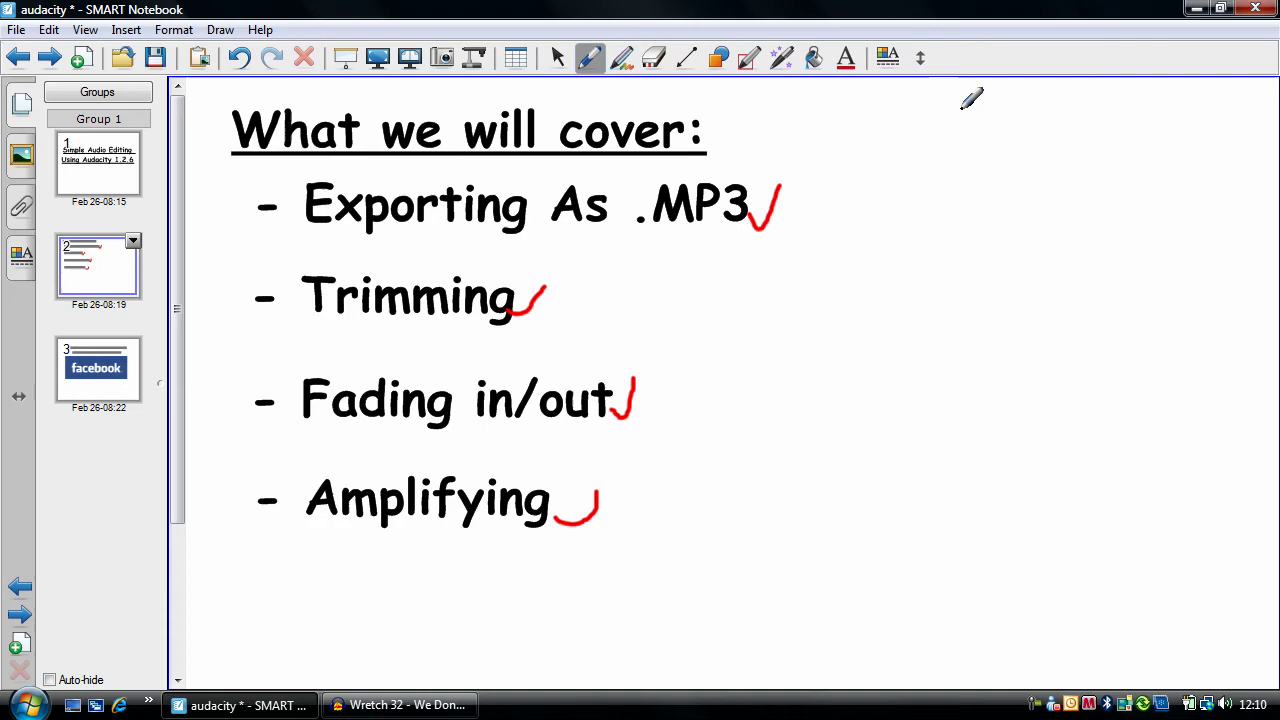
{"action": "key", "text": "super+Tab"}
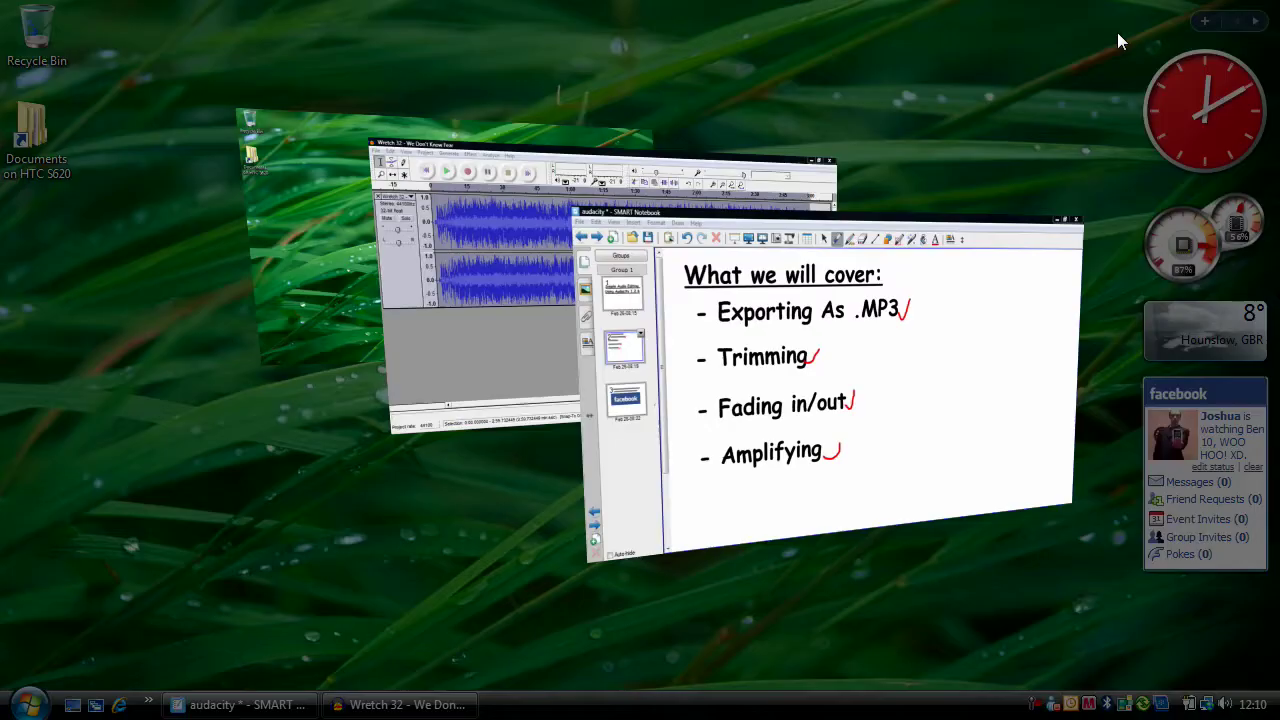
{"action": "key", "text": "alt+Tab"}
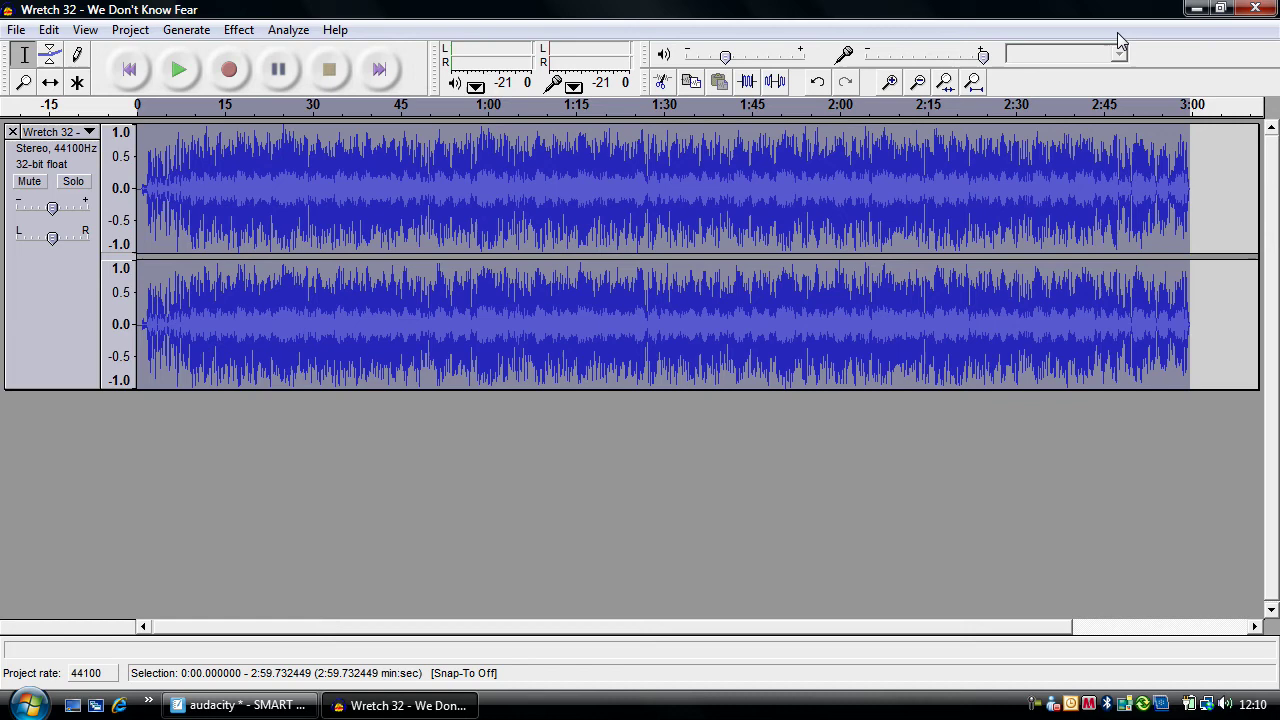
{"action": "left_click", "coordinate": [1255, 8]}
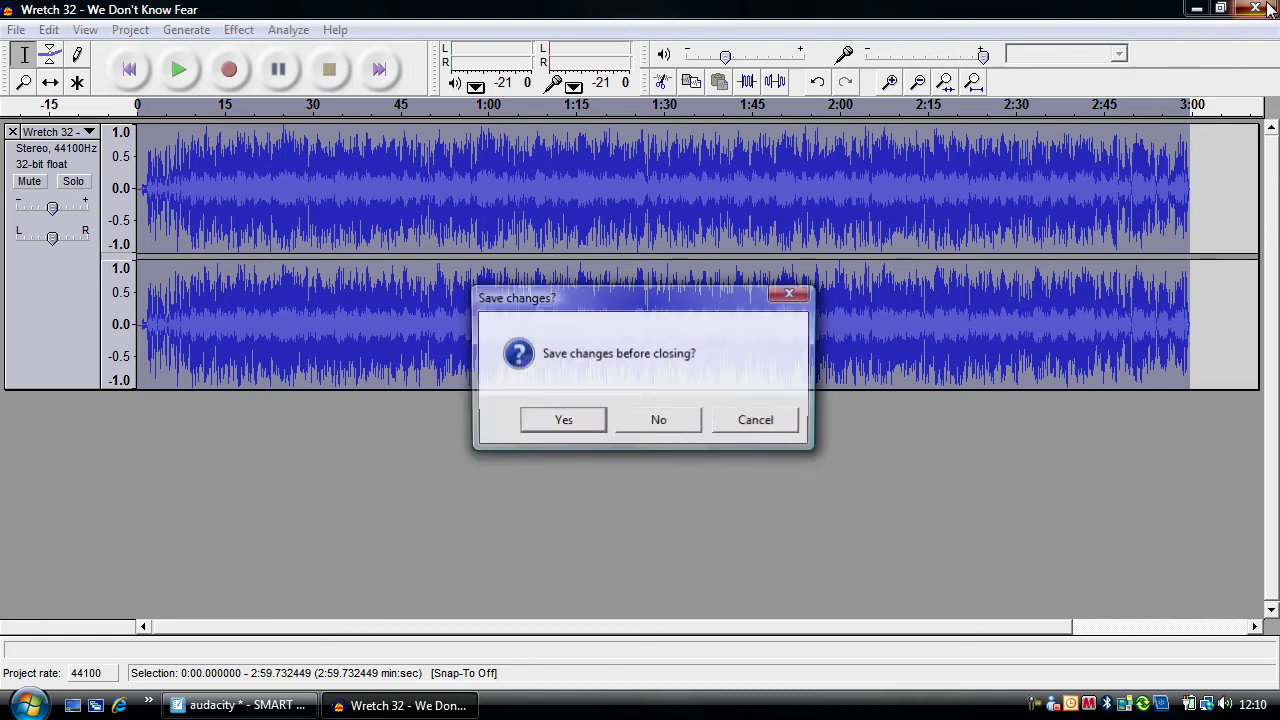
{"action": "left_click", "coordinate": [640, 428]}
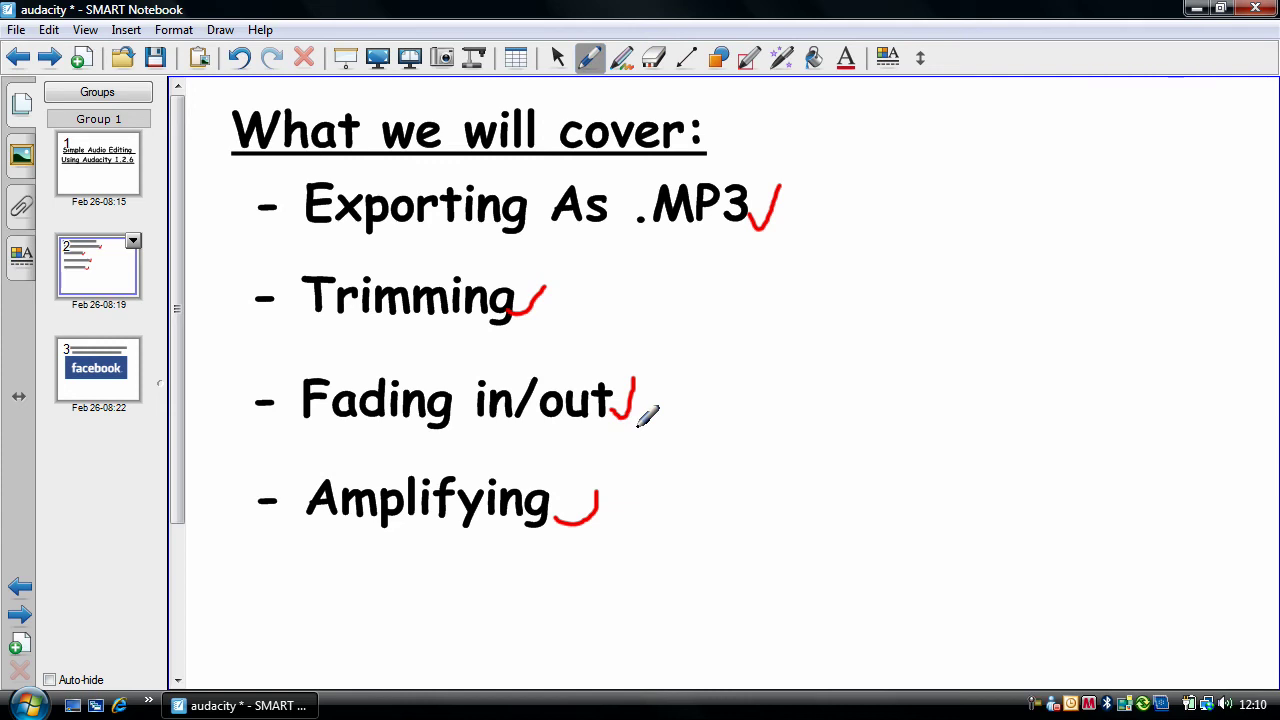
Step: Go to page 3, the Facebook fan promotion slide
{"action": "left_click", "coordinate": [128, 387]}
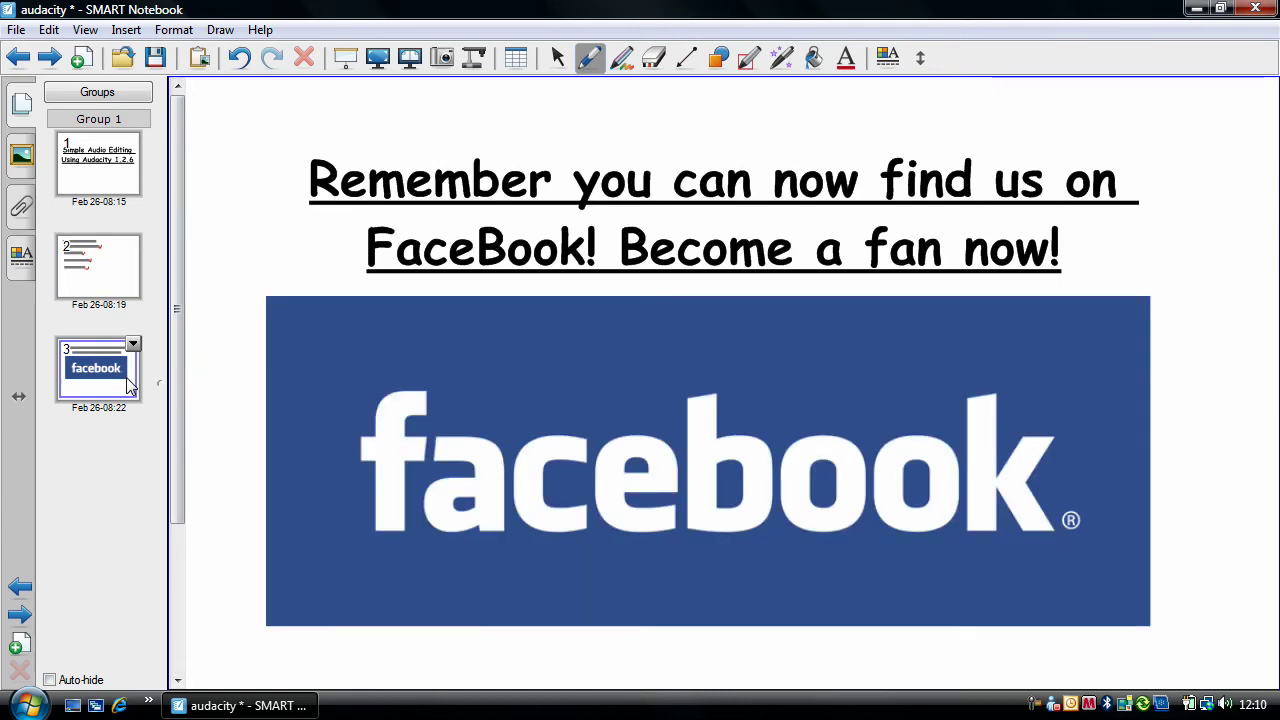